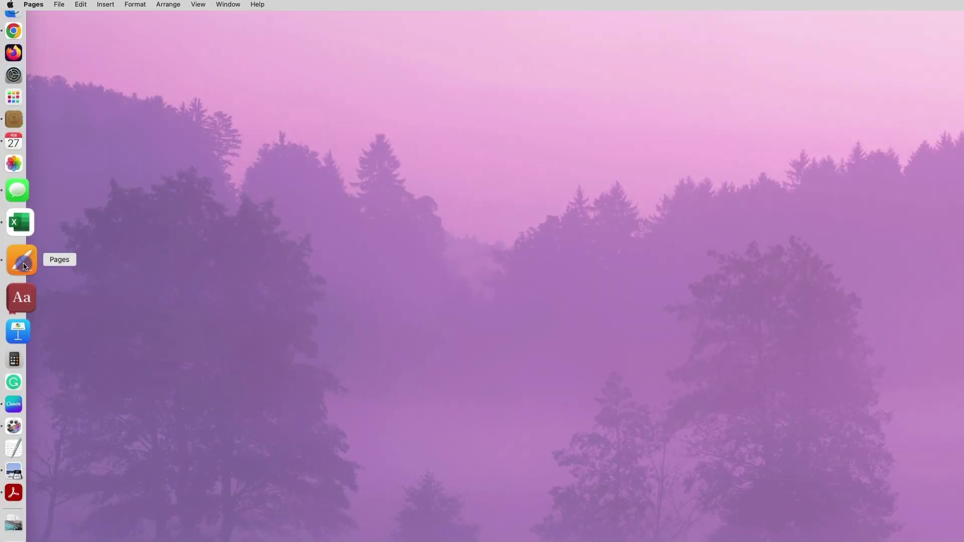
- Create a new Pages document from the Contemporary Report template
click(378, 520)
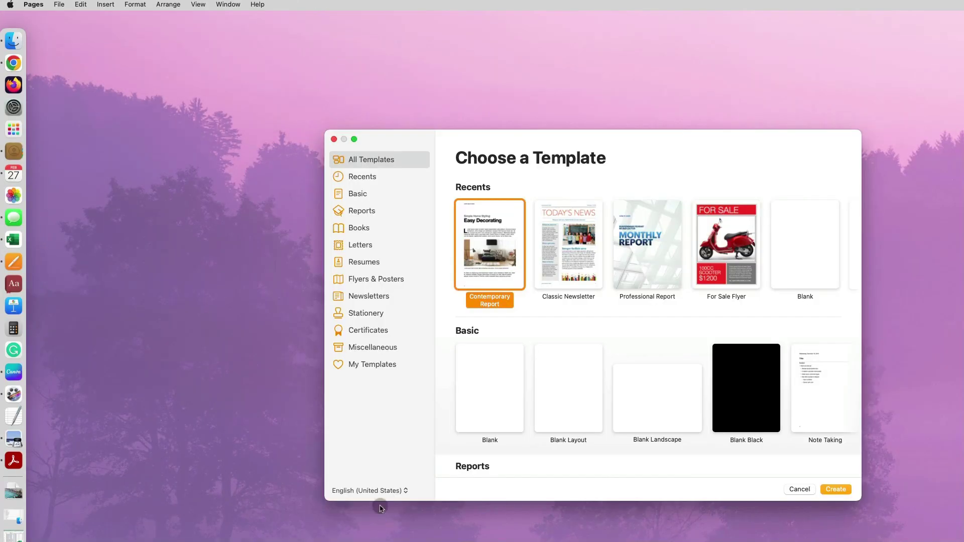
double_click(505, 219)
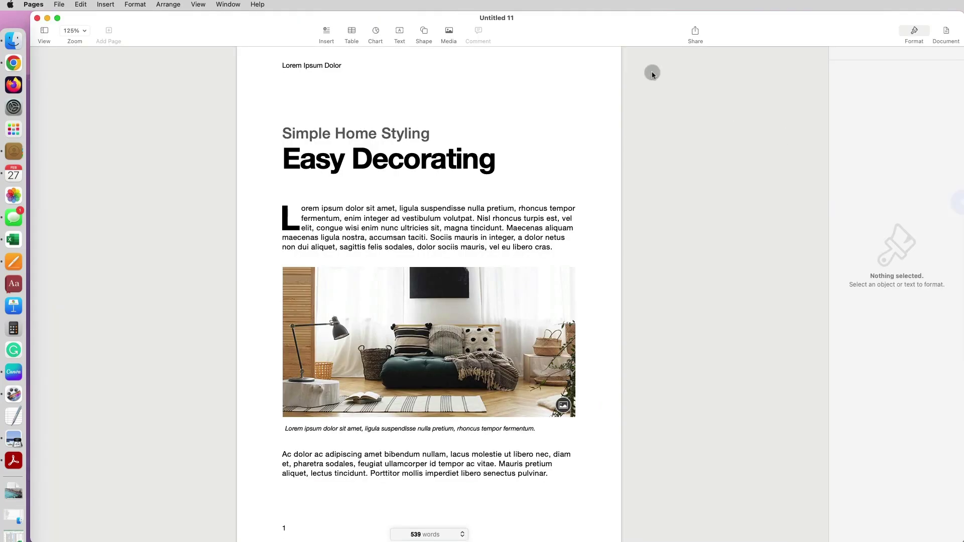
click(517, 19)
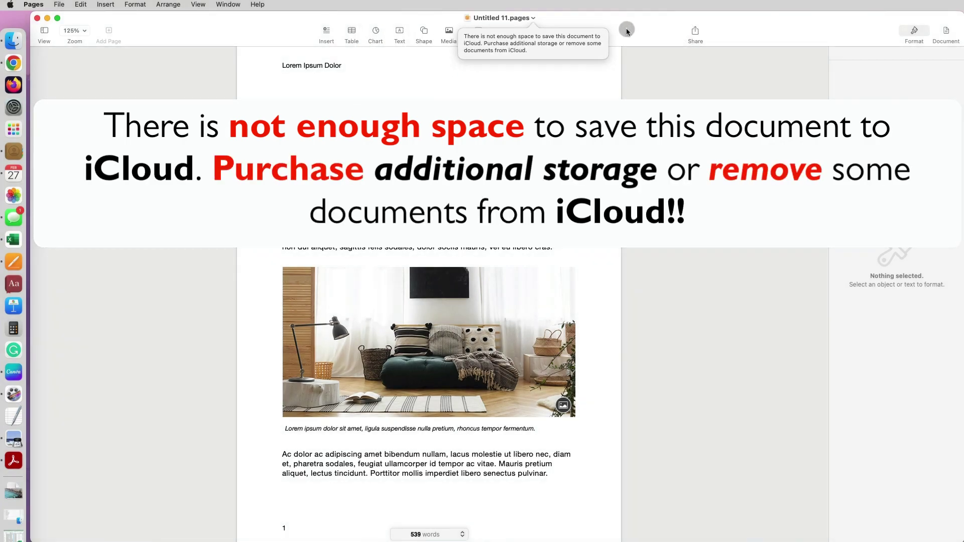
- Review the document's Where save-location list in the title popover, including Desktop
click(534, 19)
click(584, 96)
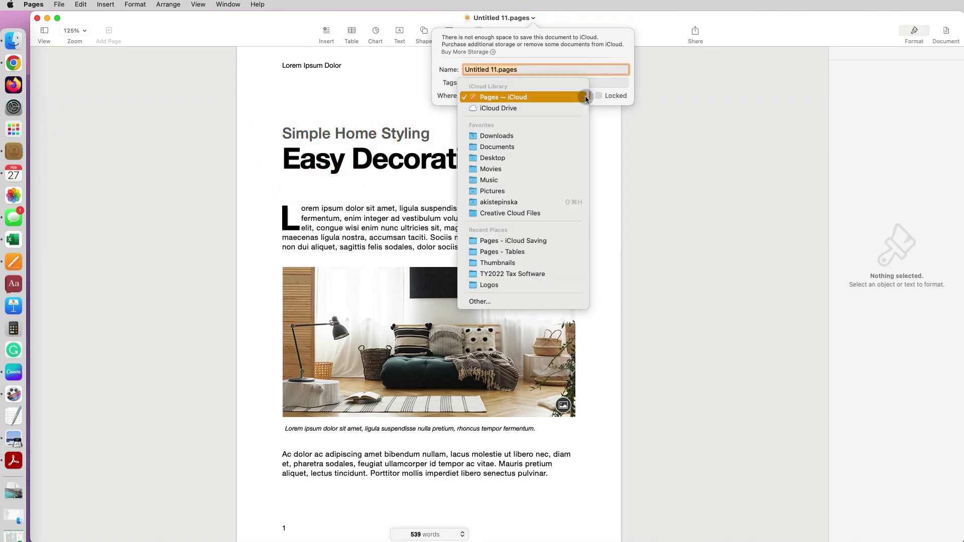
click(635, 133)
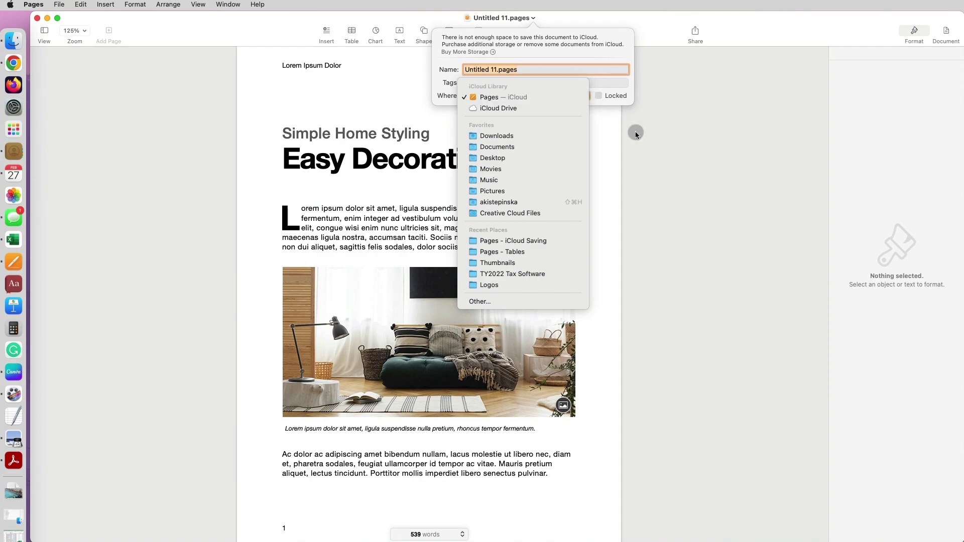
click(522, 19)
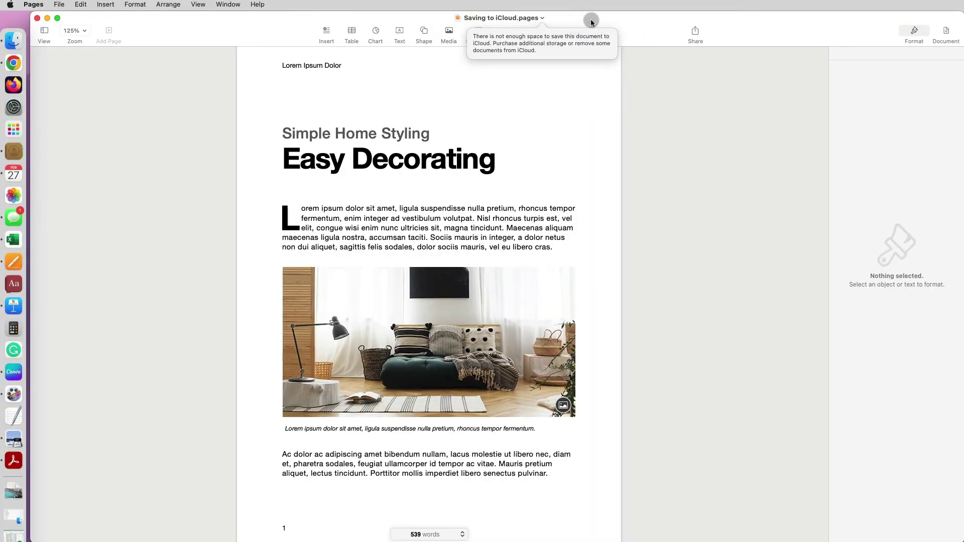
click(544, 21)
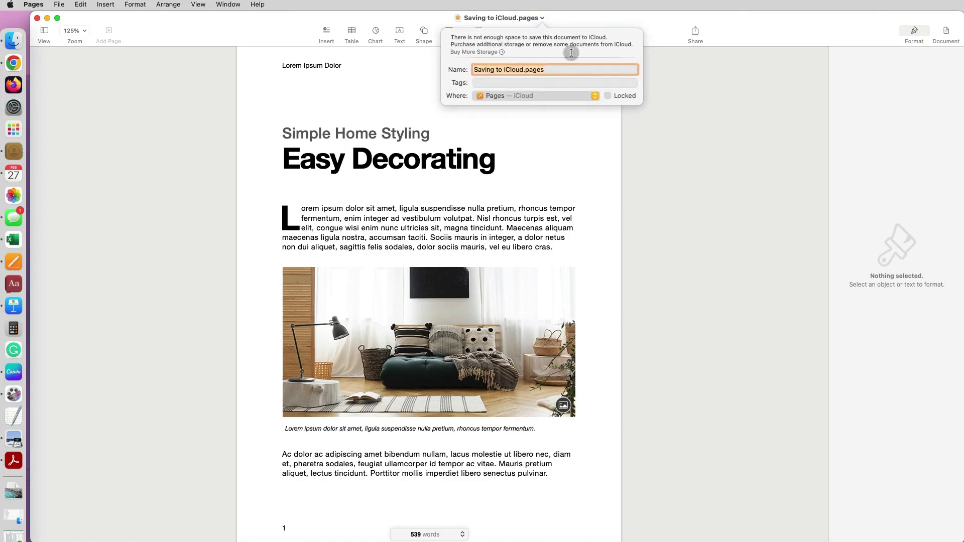
click(594, 95)
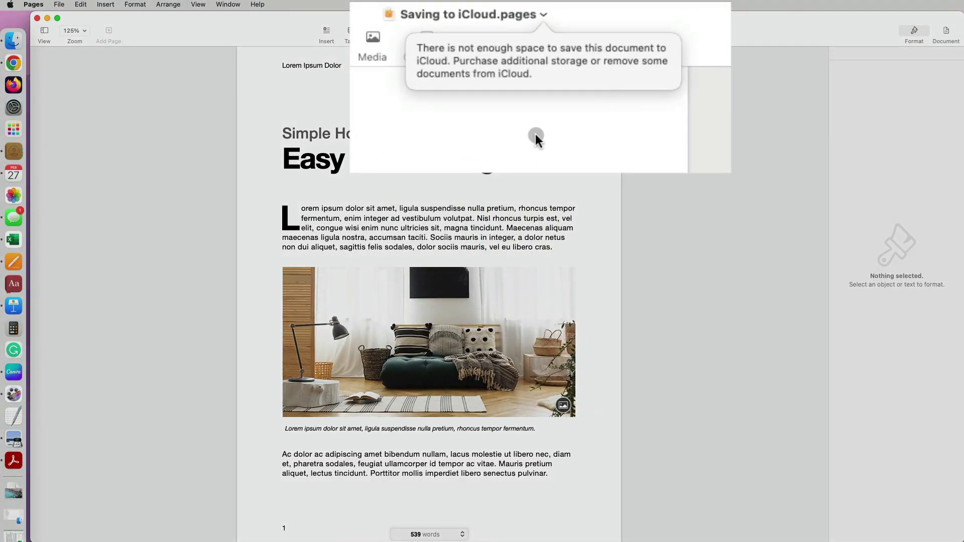
click(544, 15)
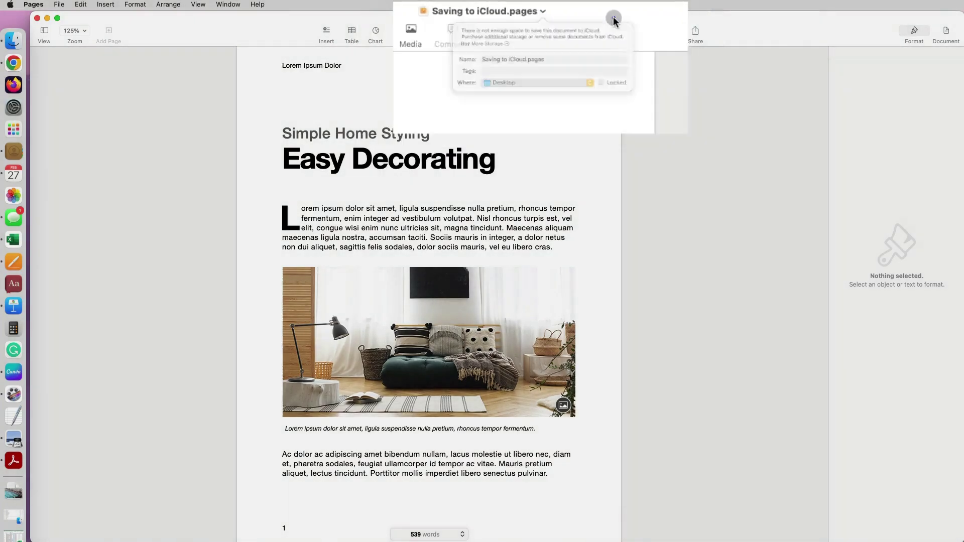
- Launch Keynote and create a new presentation with the Dynamic Light theme
click(13, 306)
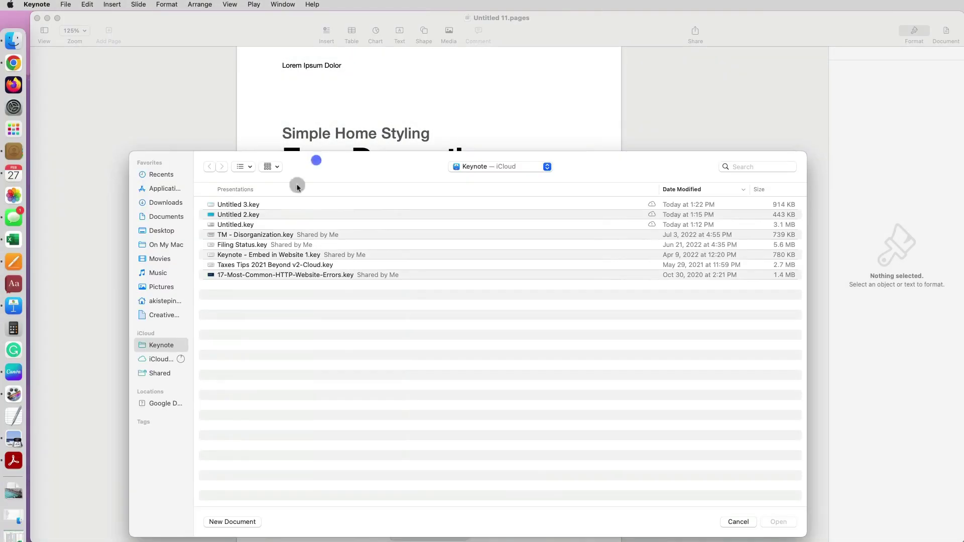
click(225, 522)
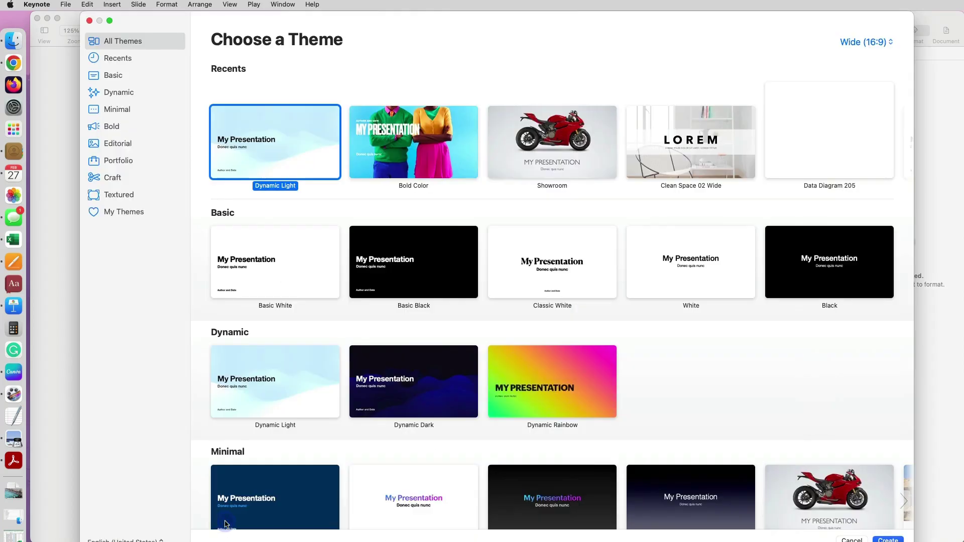
double_click(275, 141)
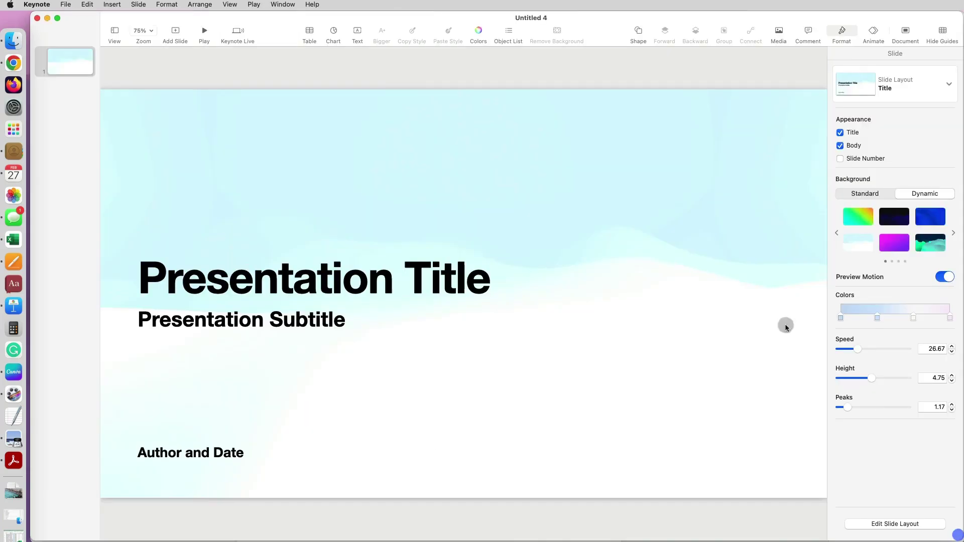
- Rename the presentation to 'Saving to iCloud 4' in its title popover
click(551, 18)
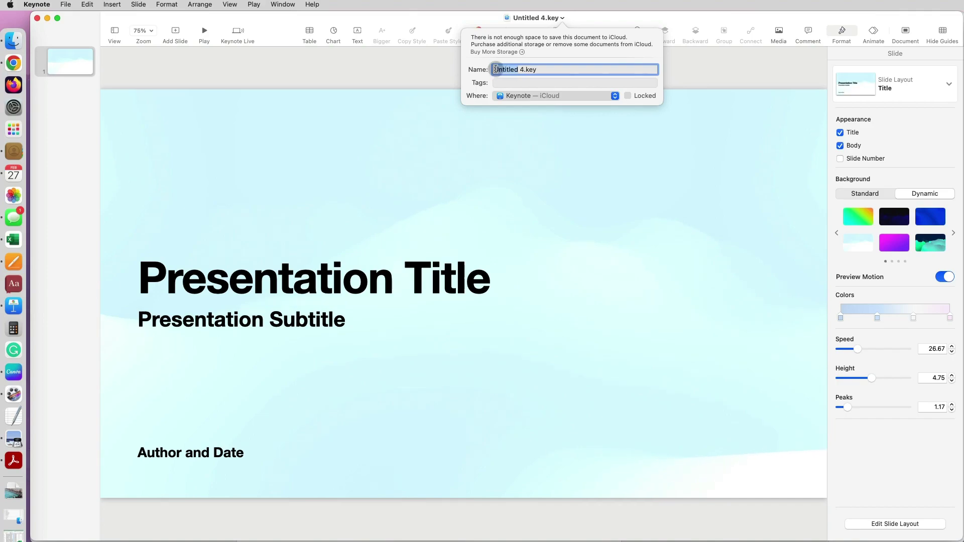
text(Saving to iClou)
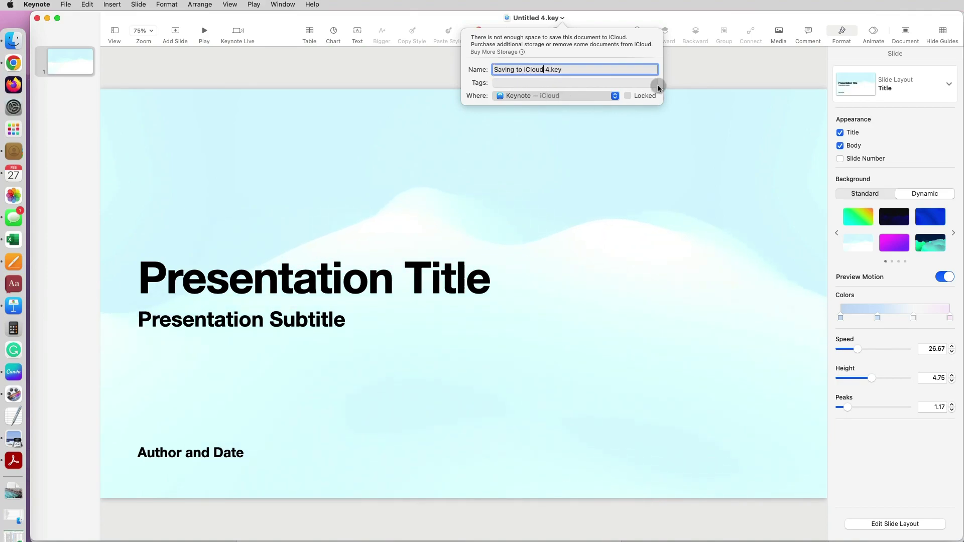
click(680, 63)
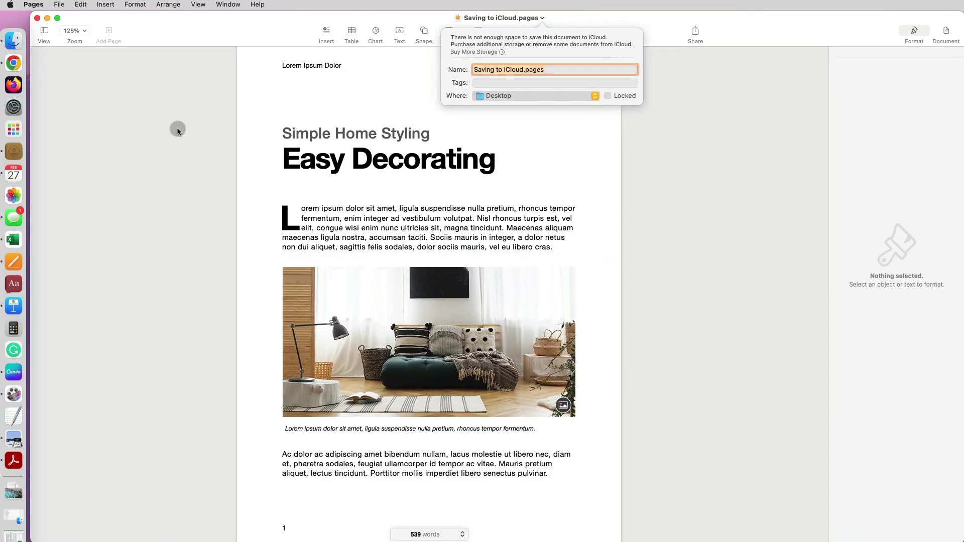
click(177, 127)
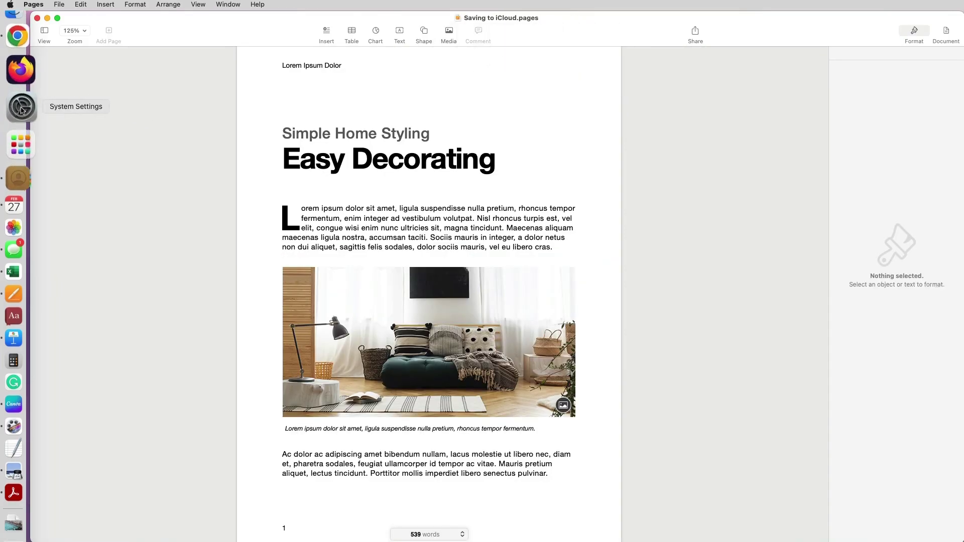
- Open a Finder window and go back from the Pages folder to iCloud Drive
click(17, 28)
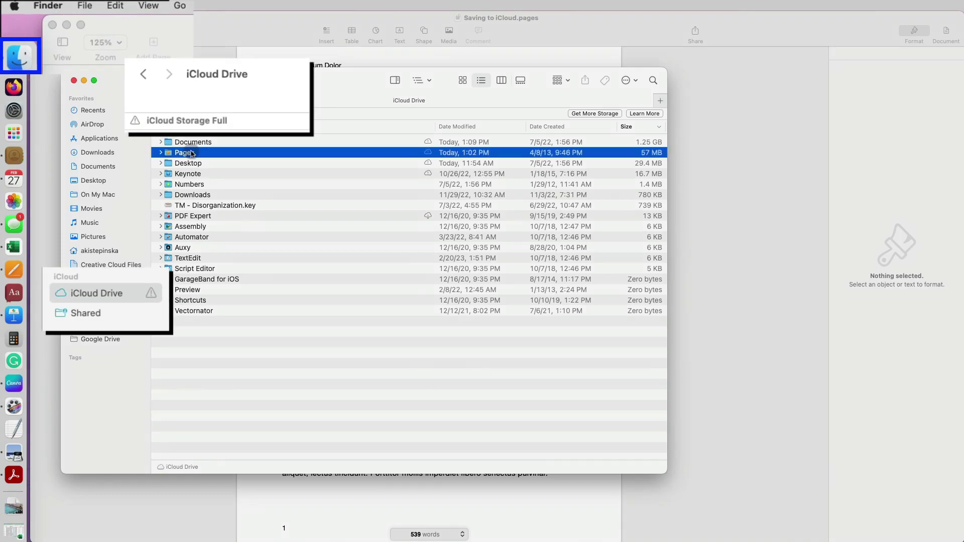
click(144, 75)
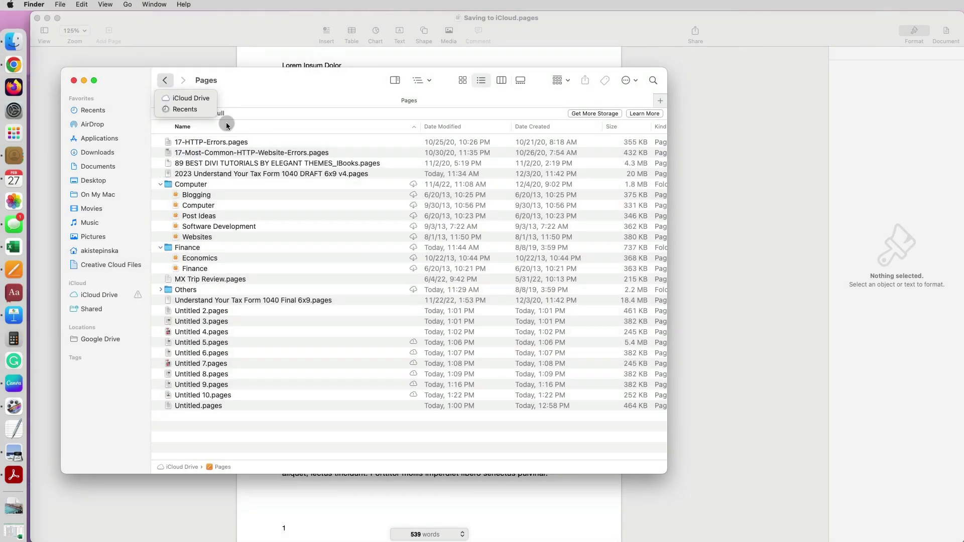
click(260, 91)
click(164, 80)
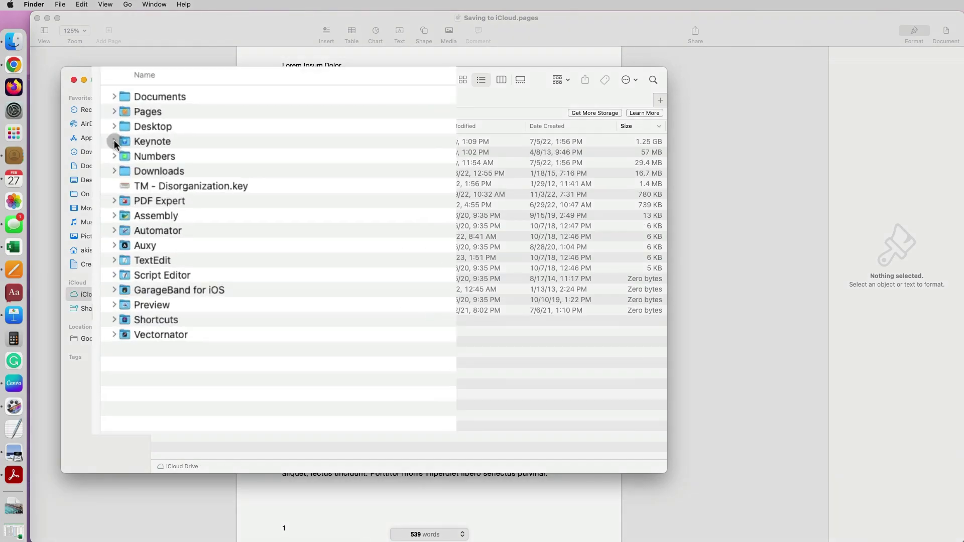
- Expand the Keynote and Pages folders to list their files, then collapse them
click(114, 141)
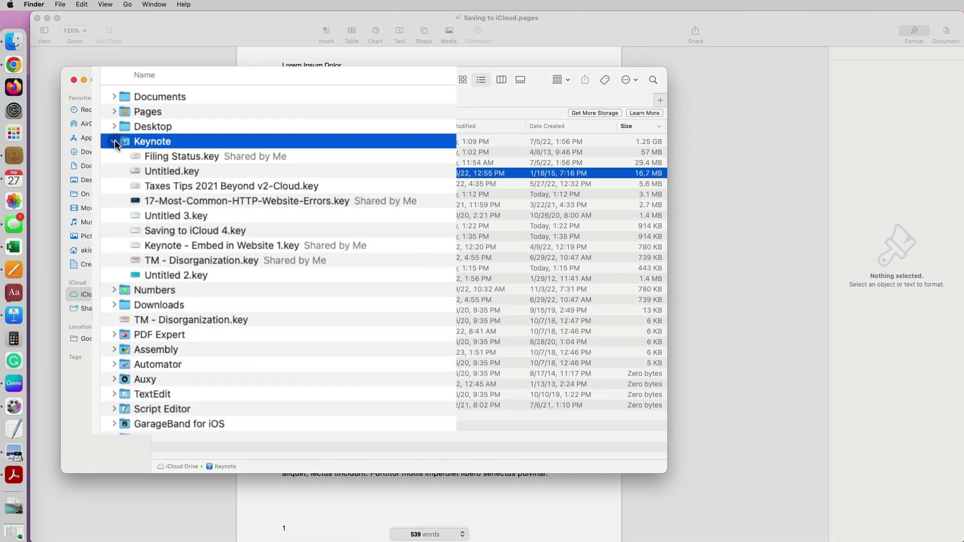
click(116, 111)
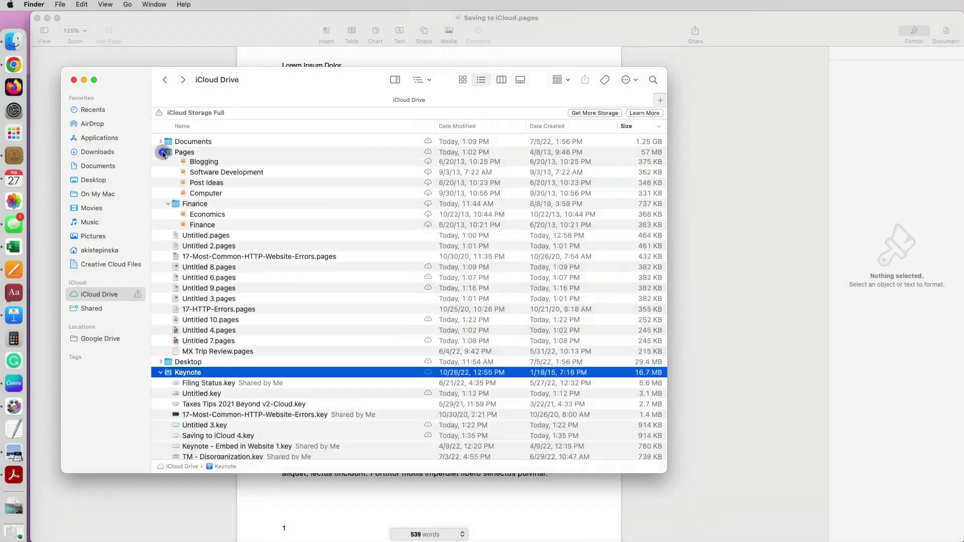
click(161, 152)
click(160, 173)
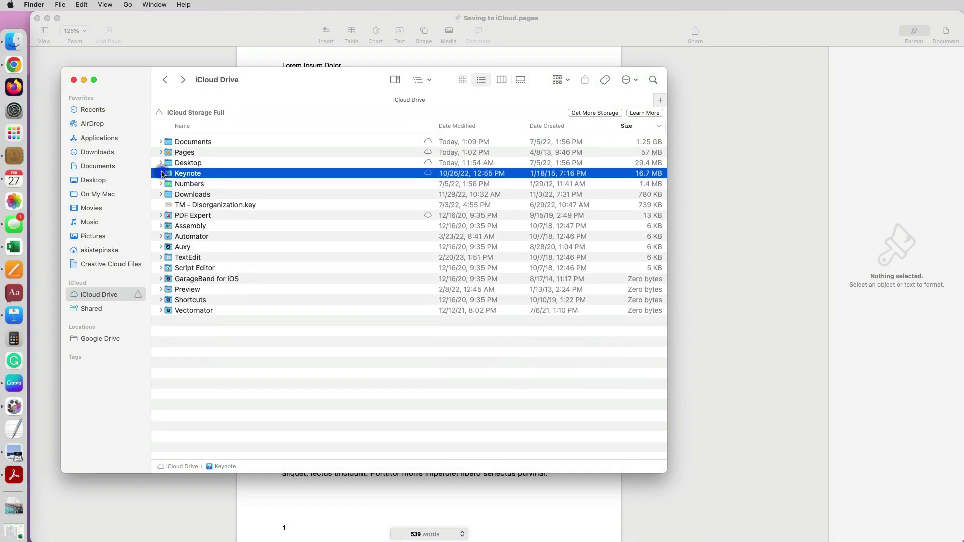
- Open the Keynote folder, select its nine files, then return to iCloud Drive's top level
double_click(169, 174)
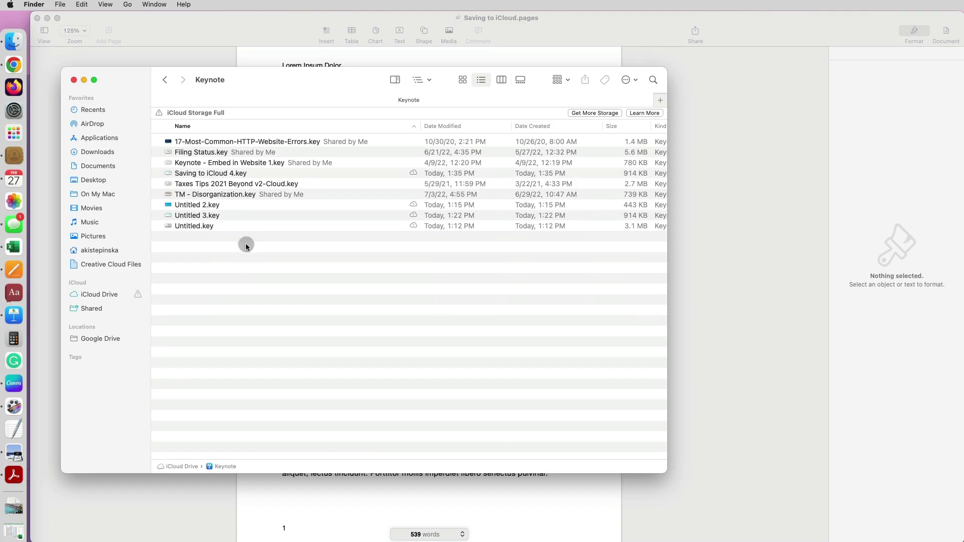
drag(243, 243, 192, 145)
right_click(192, 145)
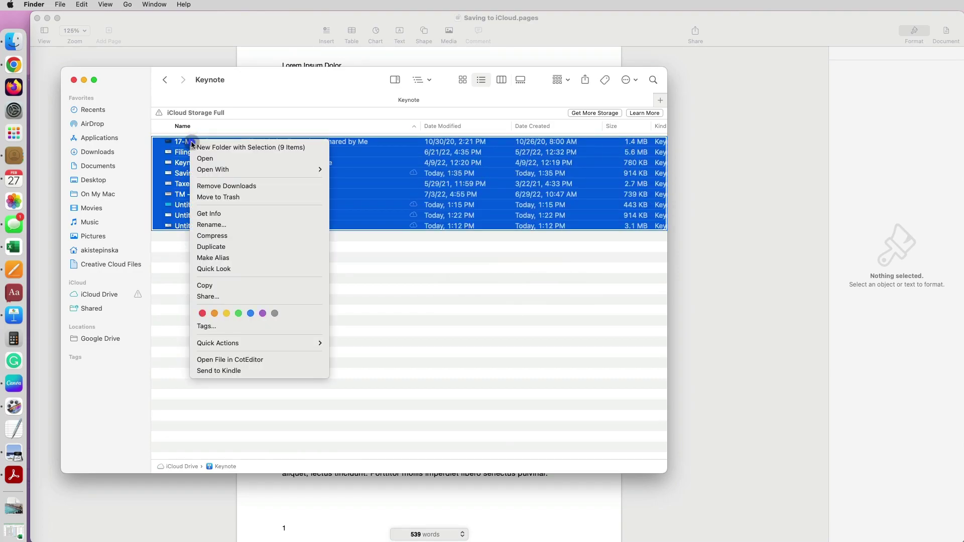
click(414, 297)
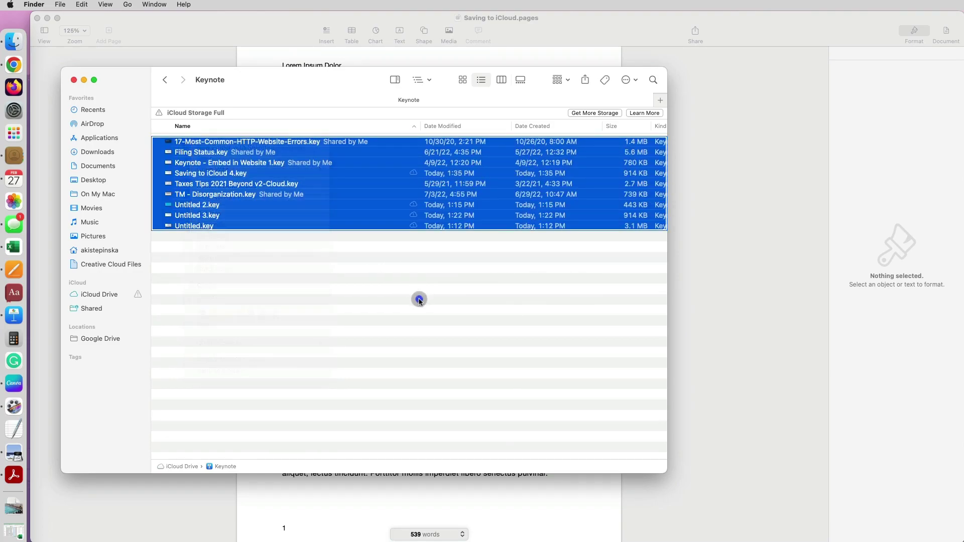
click(414, 297)
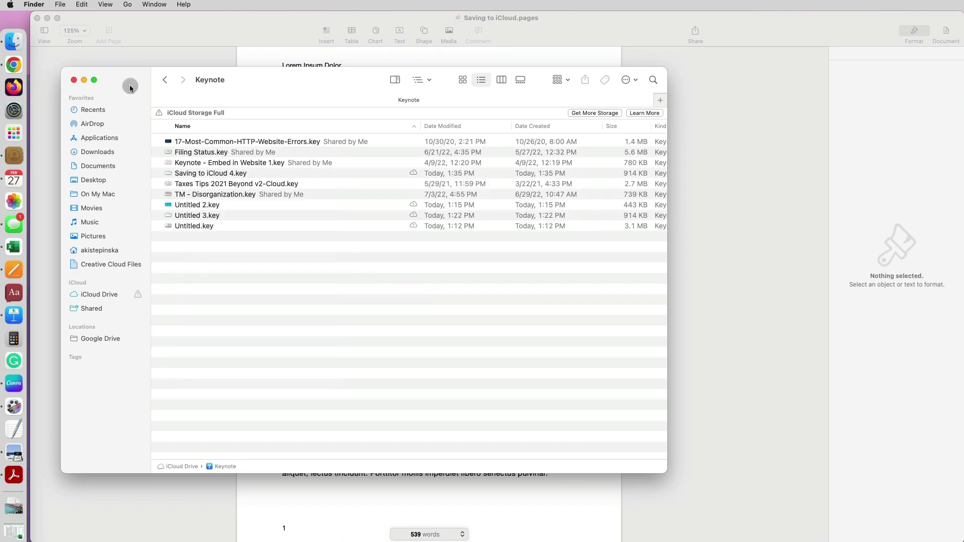
click(166, 80)
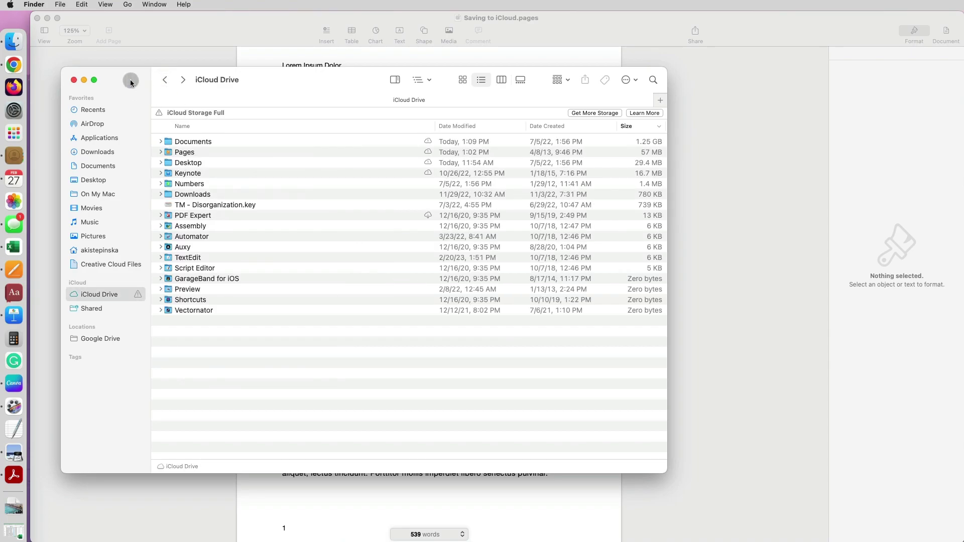
- Open System Settings and go to the Apple account's iCloud page
click(21, 111)
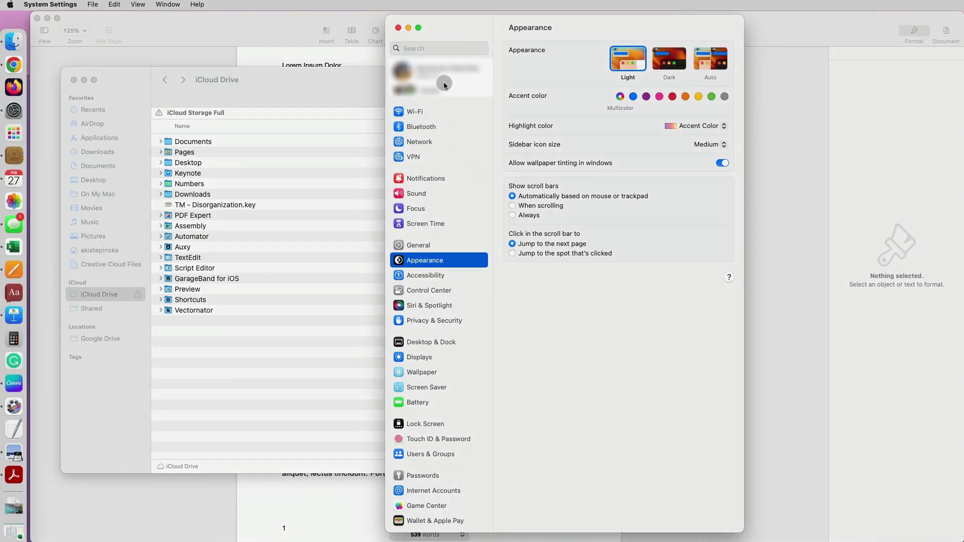
click(444, 81)
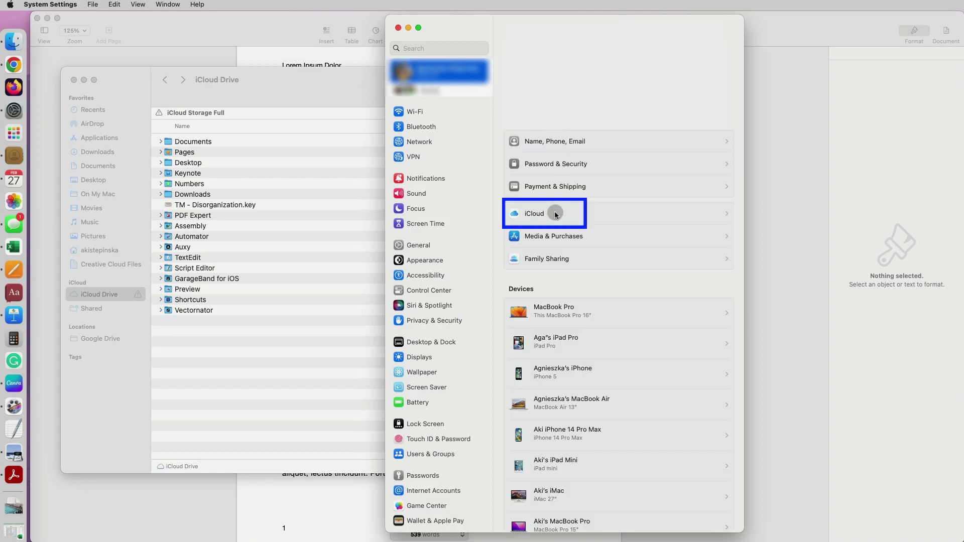
click(555, 213)
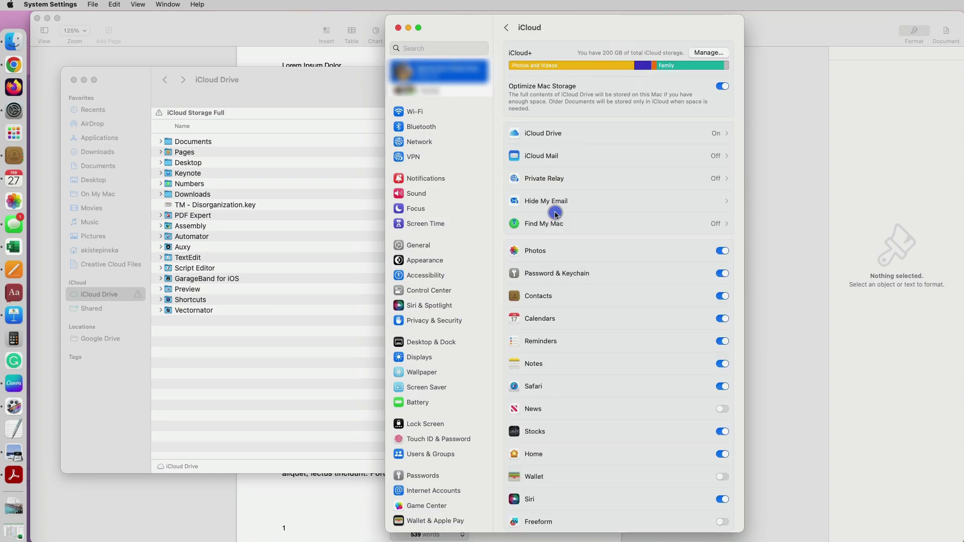
- Review per-app usage of the 200 GB iCloud storage, then open the iCloud Drive details
click(708, 53)
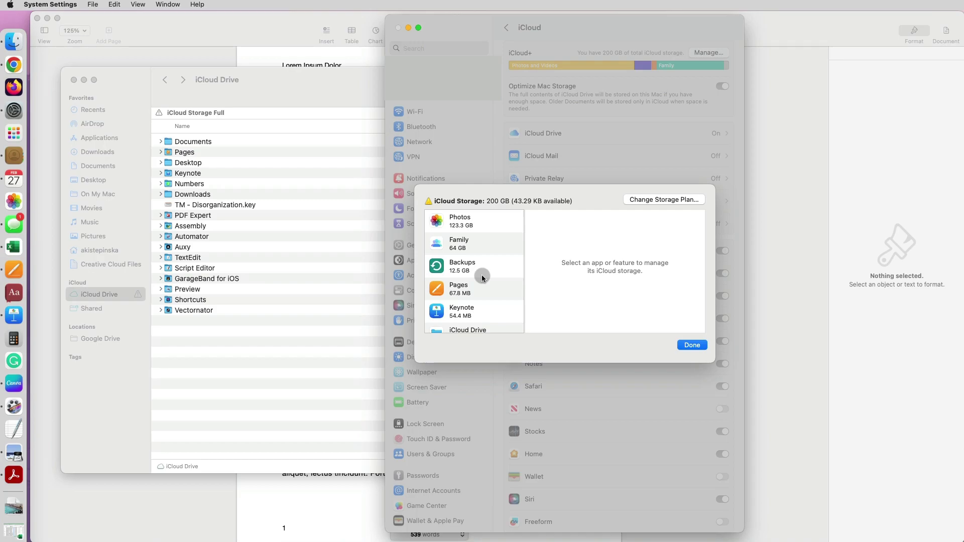
scroll(481, 275, down, 10)
scroll(483, 268, down, 10)
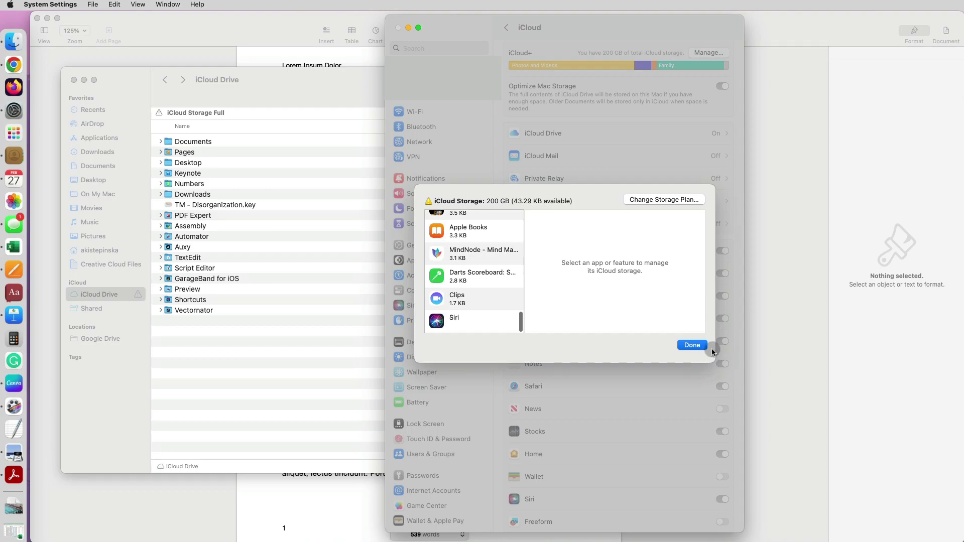
click(692, 345)
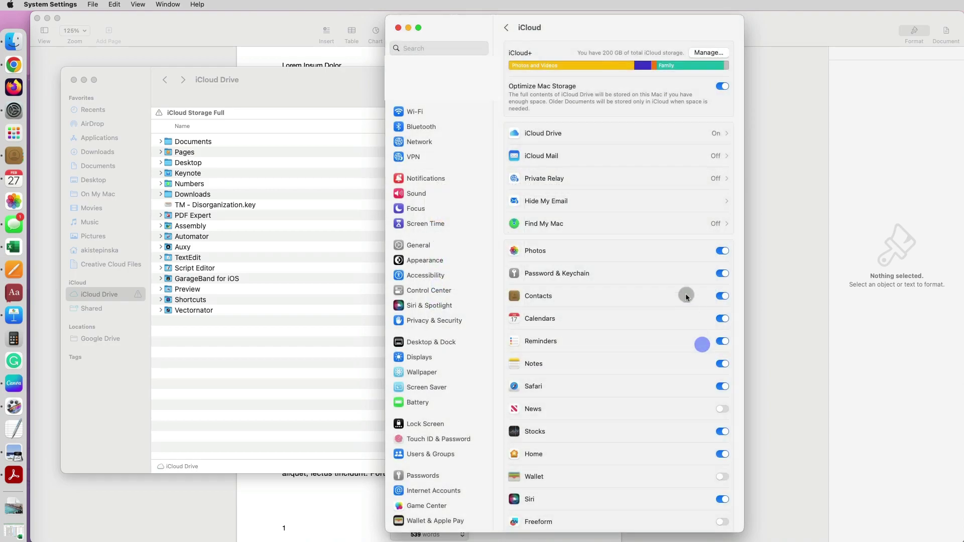
click(724, 139)
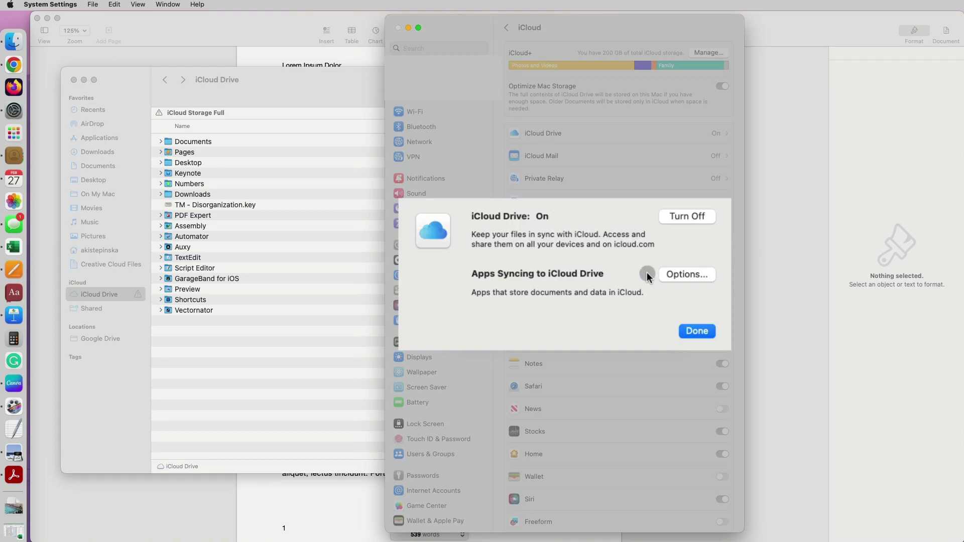
- Uncheck Pages.app and Keynote.app in iCloud Drive's document Options and confirm with Done
click(685, 275)
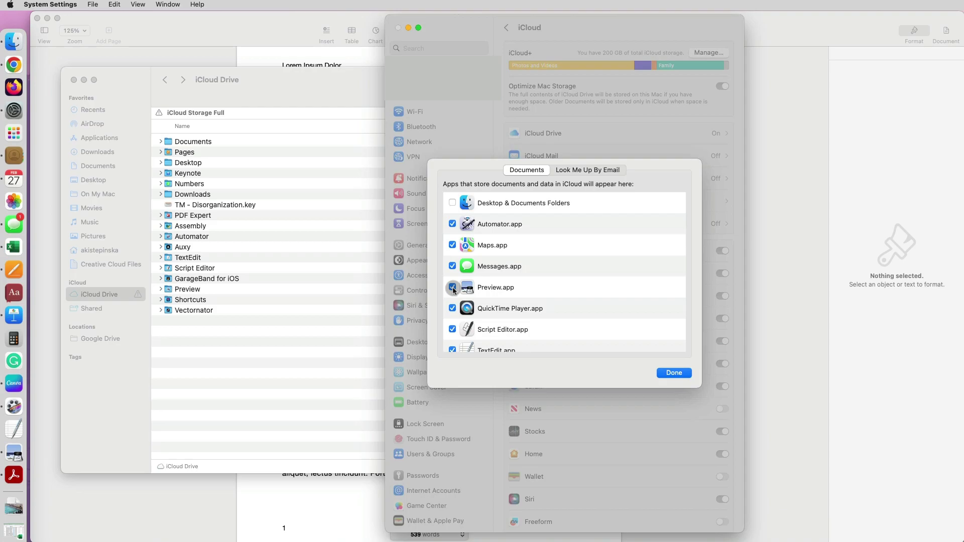
scroll(455, 324, down, 5)
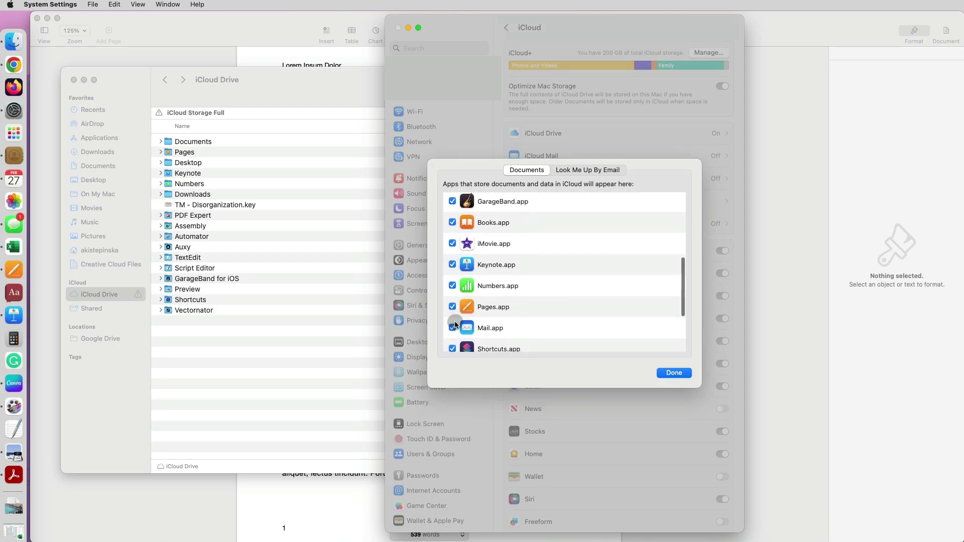
scroll(455, 324, down, 4)
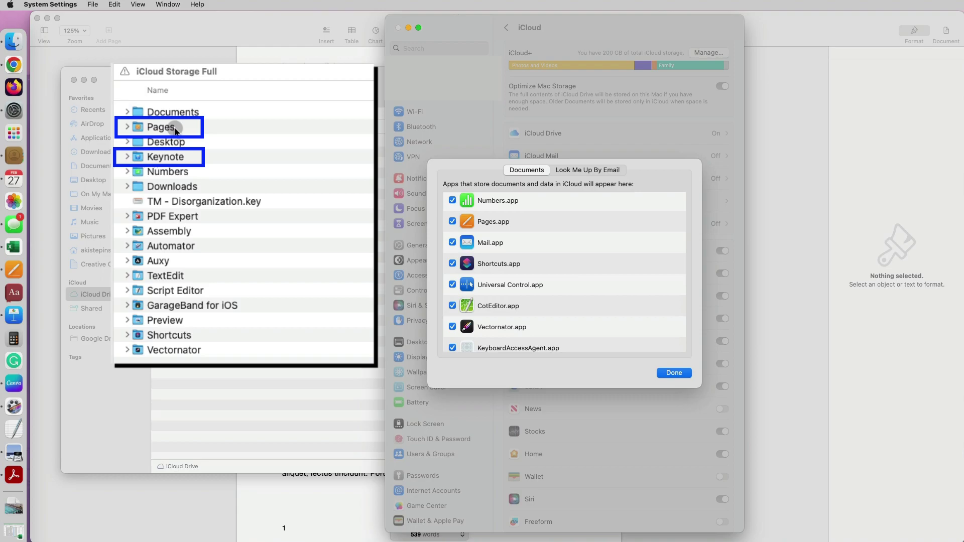
click(453, 221)
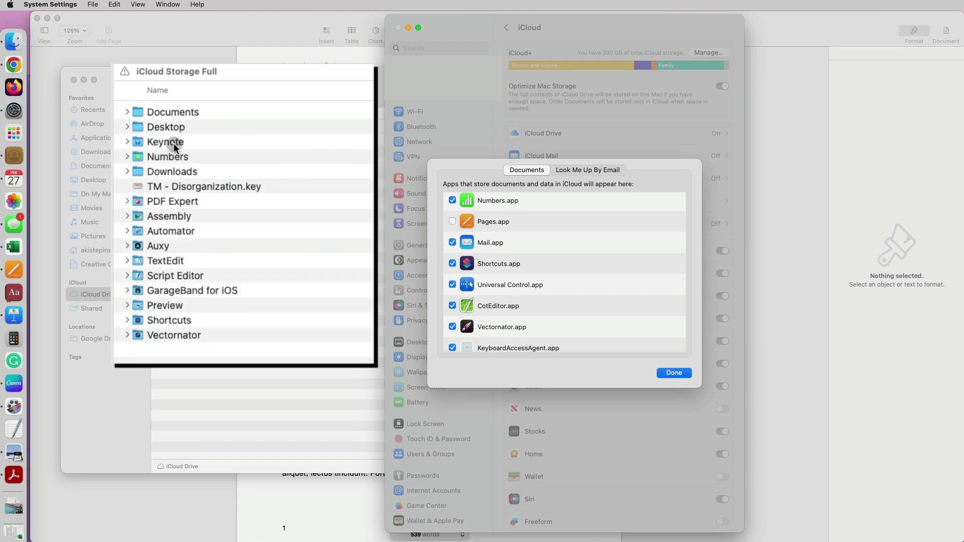
scroll(452, 264, up, 5)
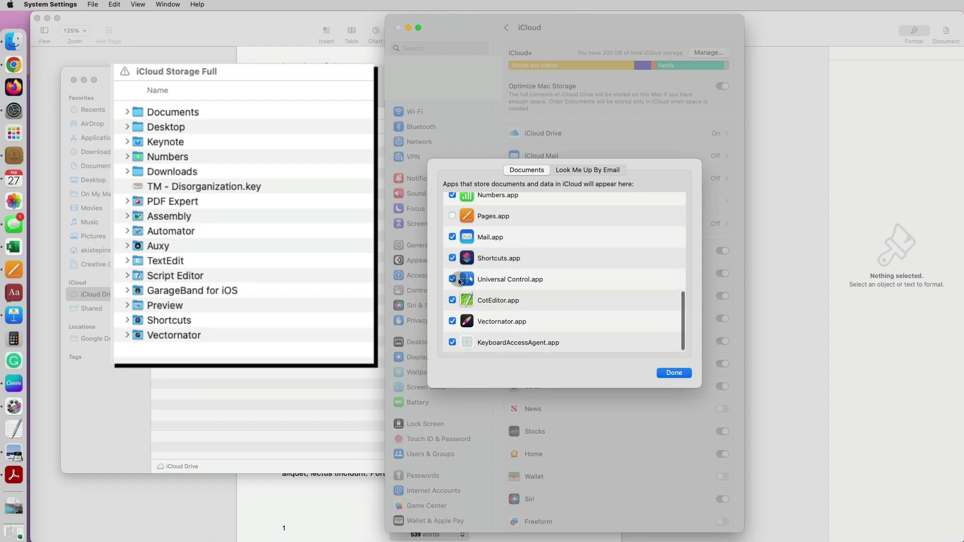
click(452, 262)
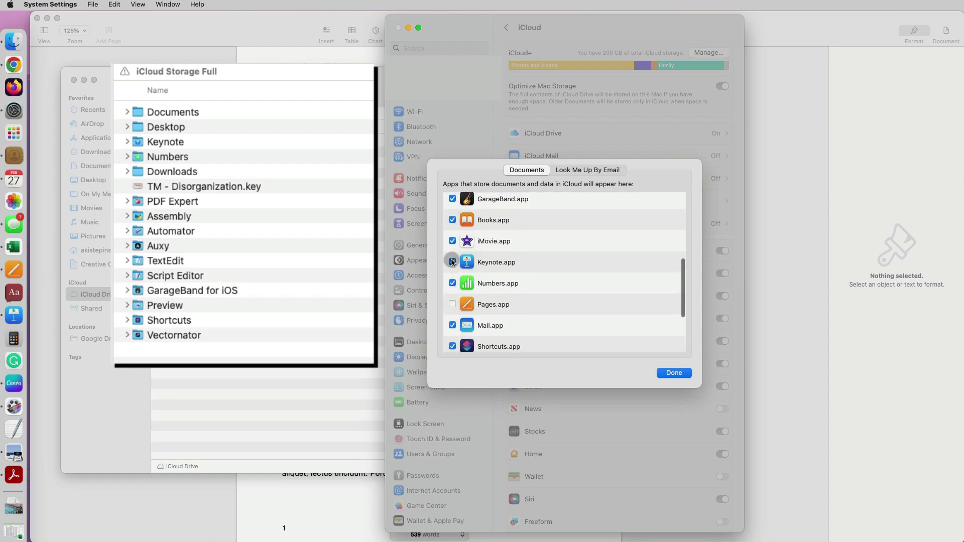
click(674, 374)
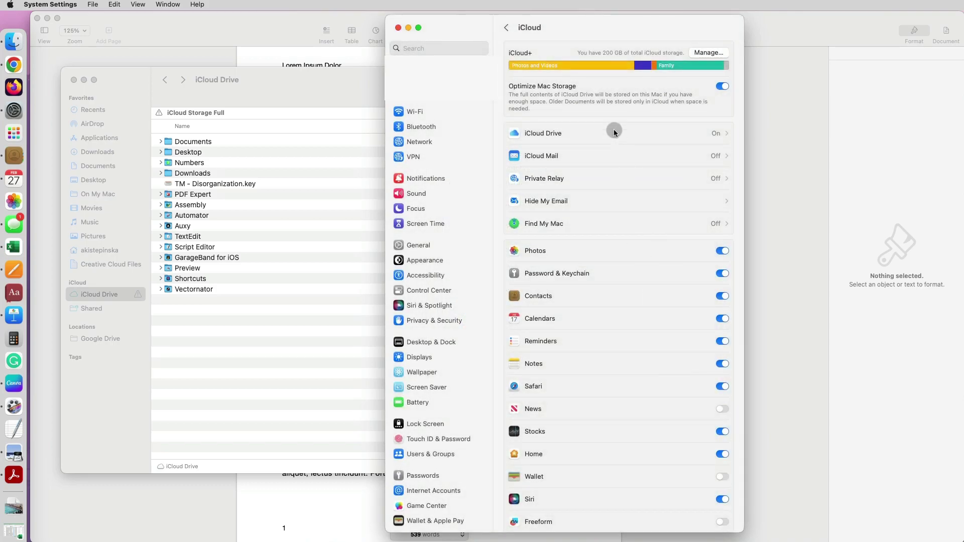
- Close System Settings and Finder, then create a Pages document from the Contemporary Report template
click(399, 29)
click(76, 80)
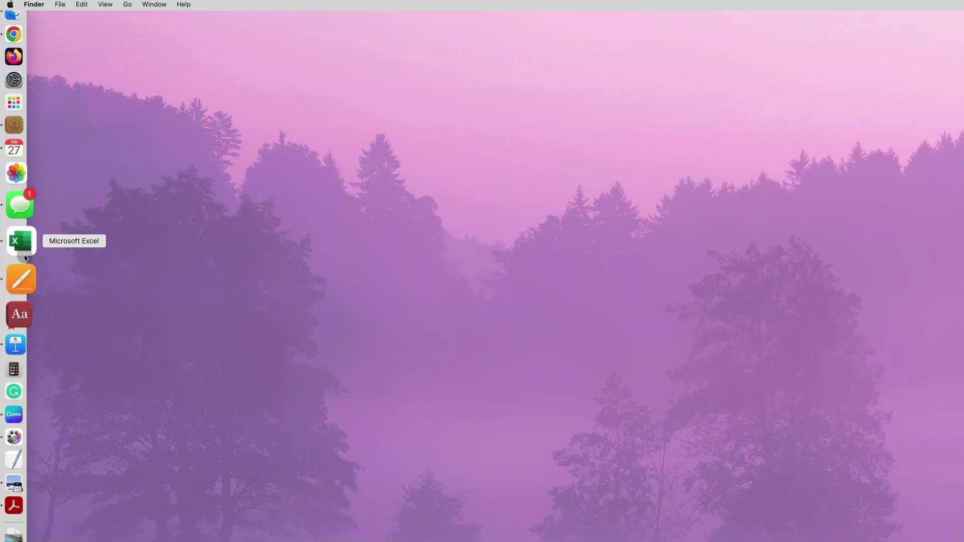
click(20, 270)
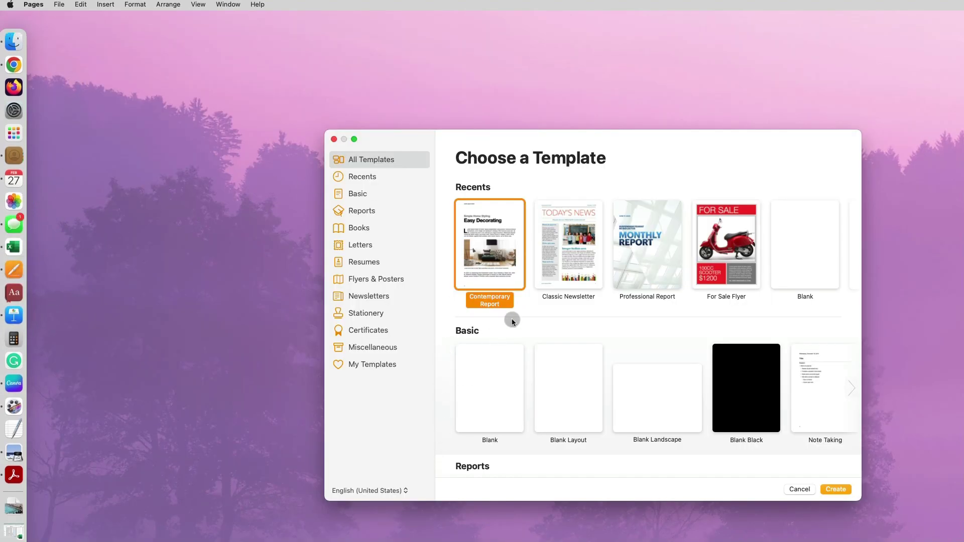
double_click(496, 227)
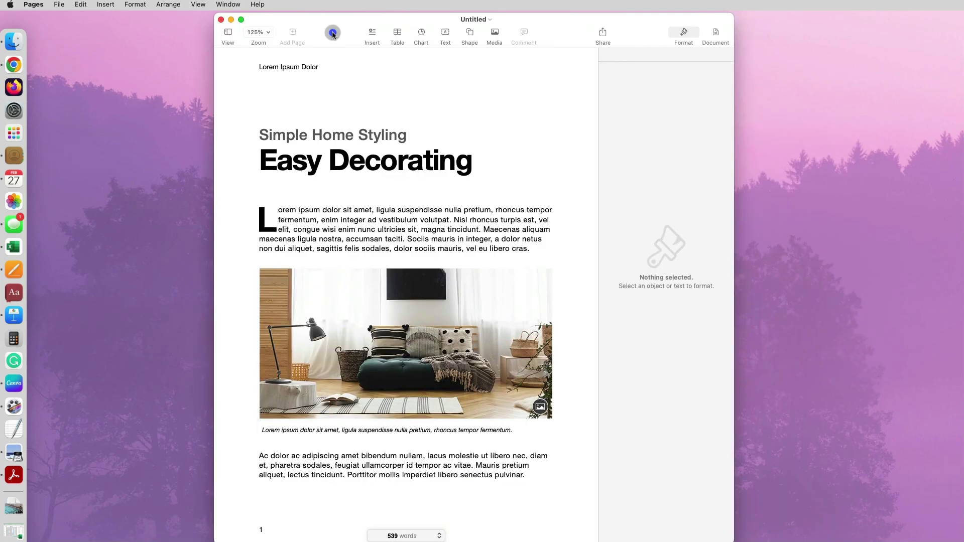
- Rename the document to 'Saving to Desktop', saved in the Desktop location
click(490, 21)
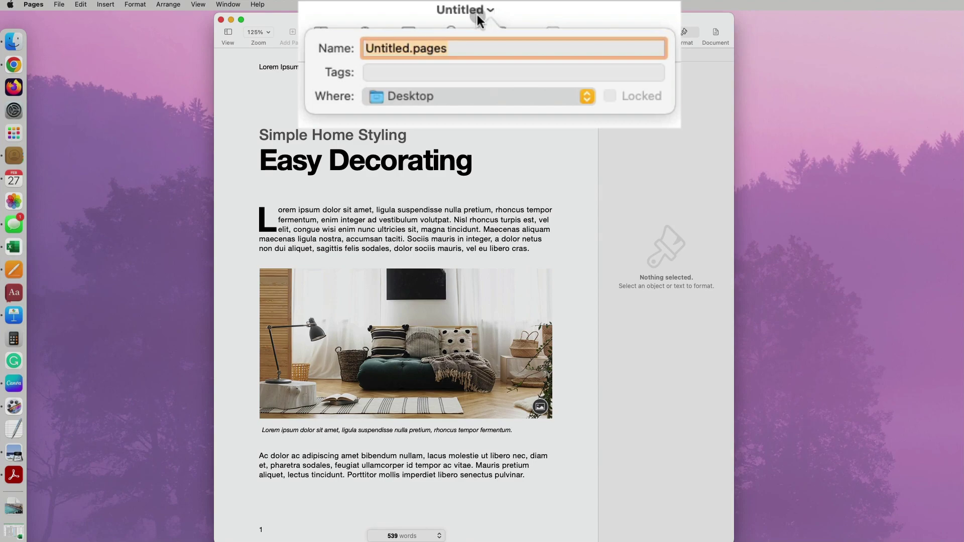
click(413, 50)
drag(413, 51, 375, 51)
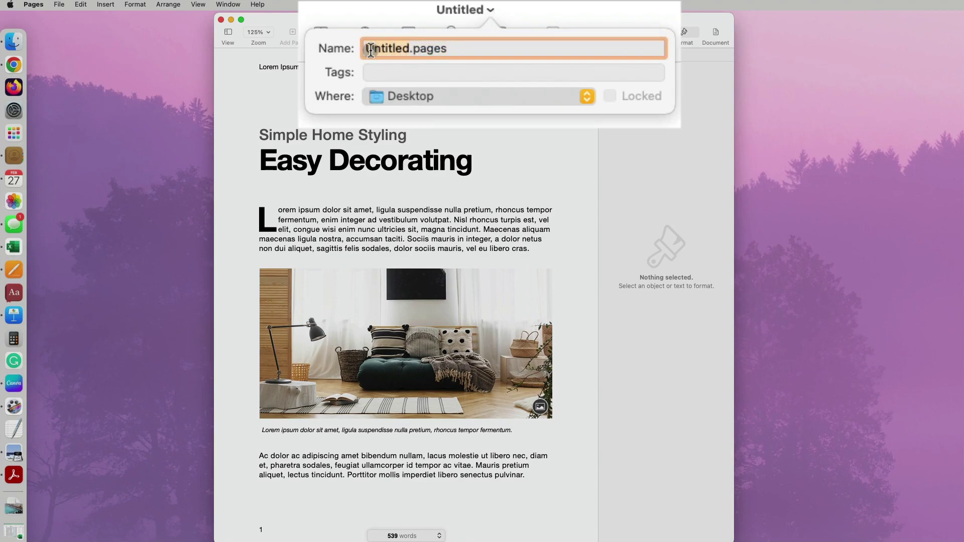
text(Eaving to D)
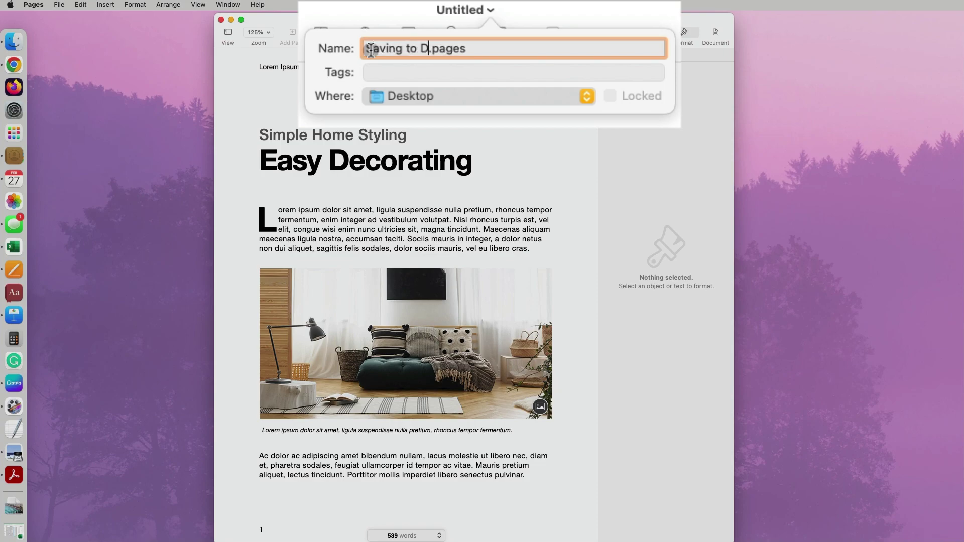
text(esktop)
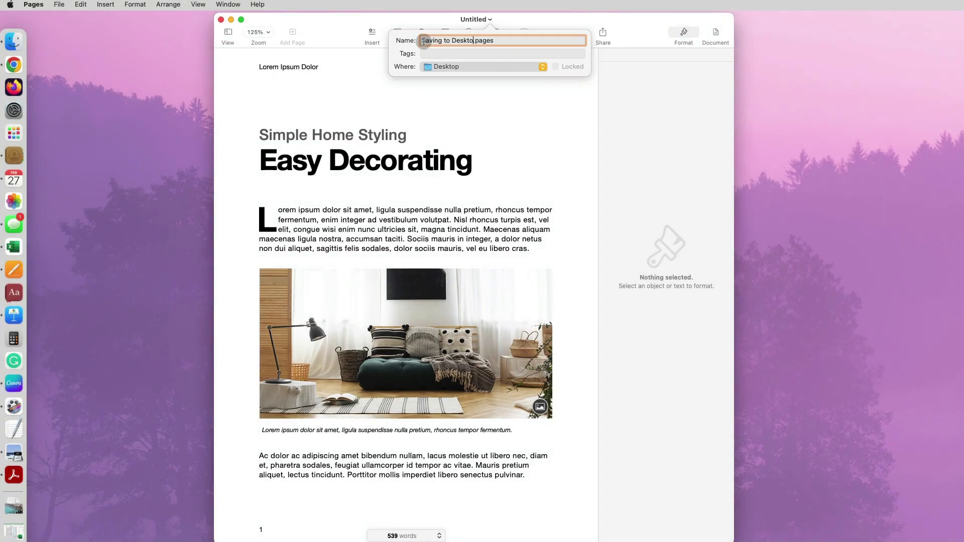
click(520, 22)
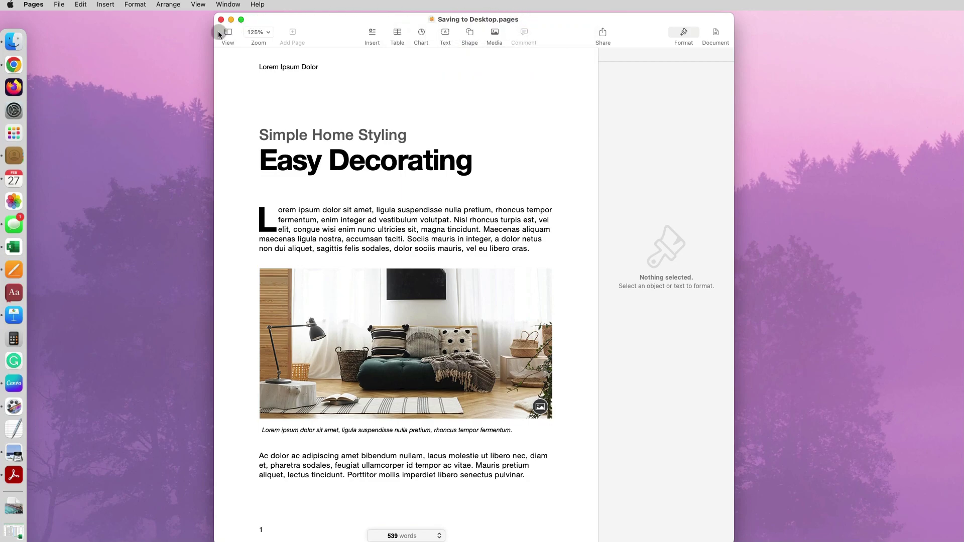
- Create a Dynamic Light presentation in Keynote and set its save location to Desktop
click(14, 315)
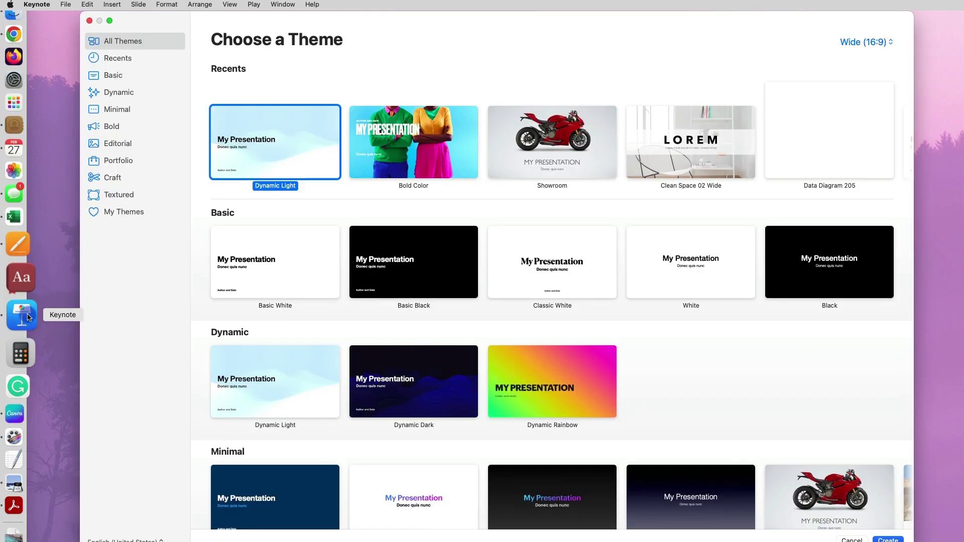
double_click(303, 150)
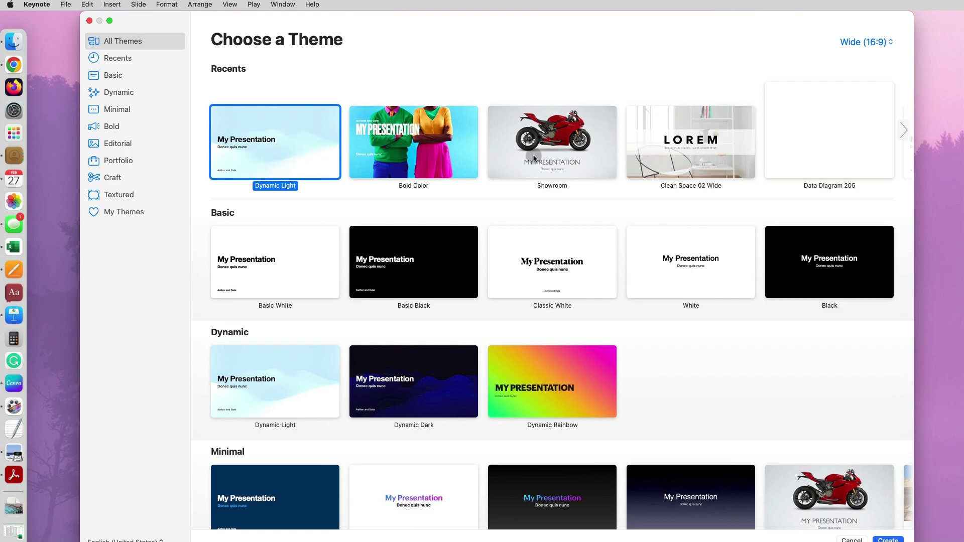
click(546, 19)
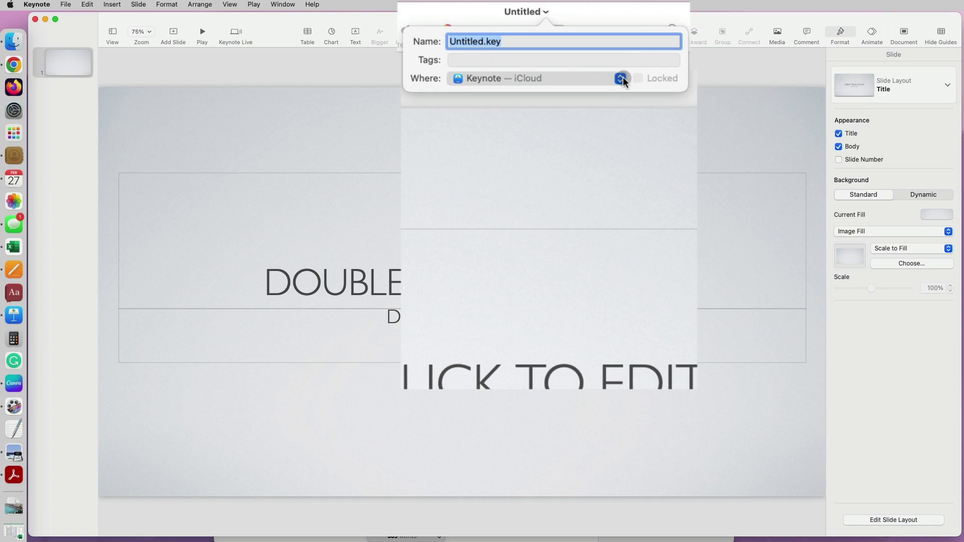
click(621, 79)
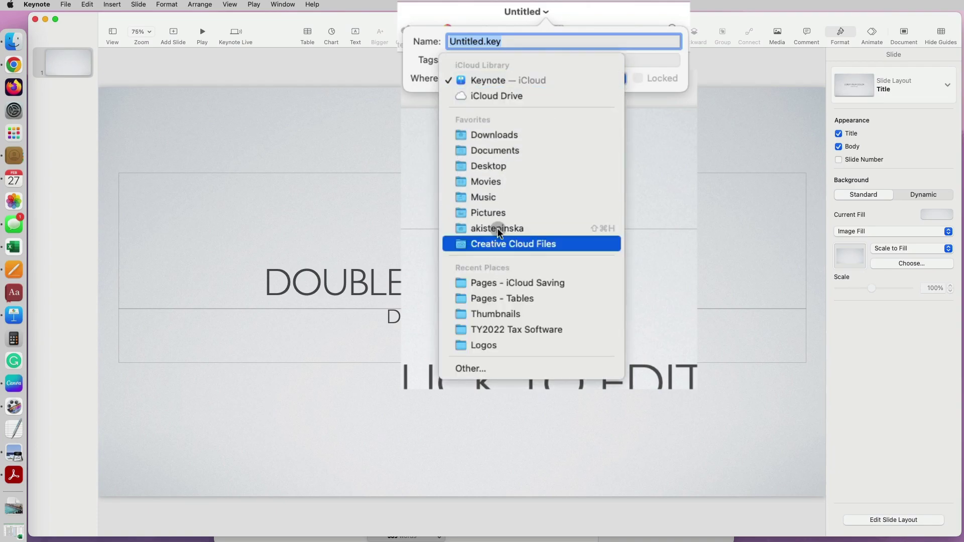
click(495, 166)
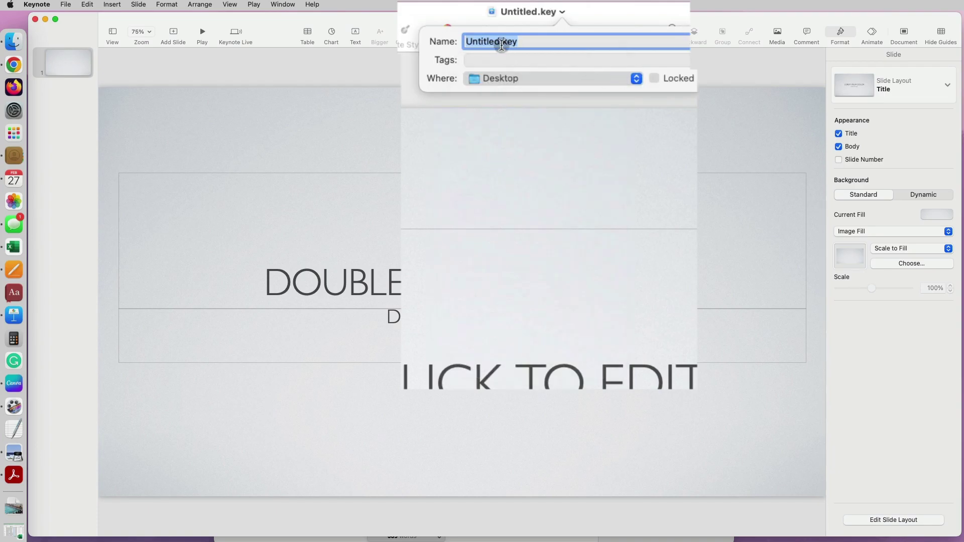
- Name the presentation 'Saving to Desktop' and close its window
click(502, 45)
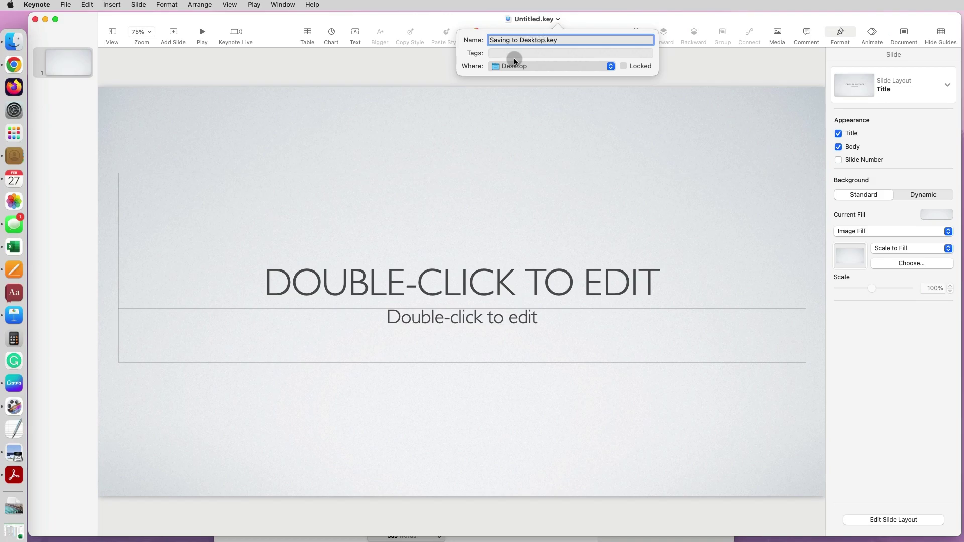
click(660, 90)
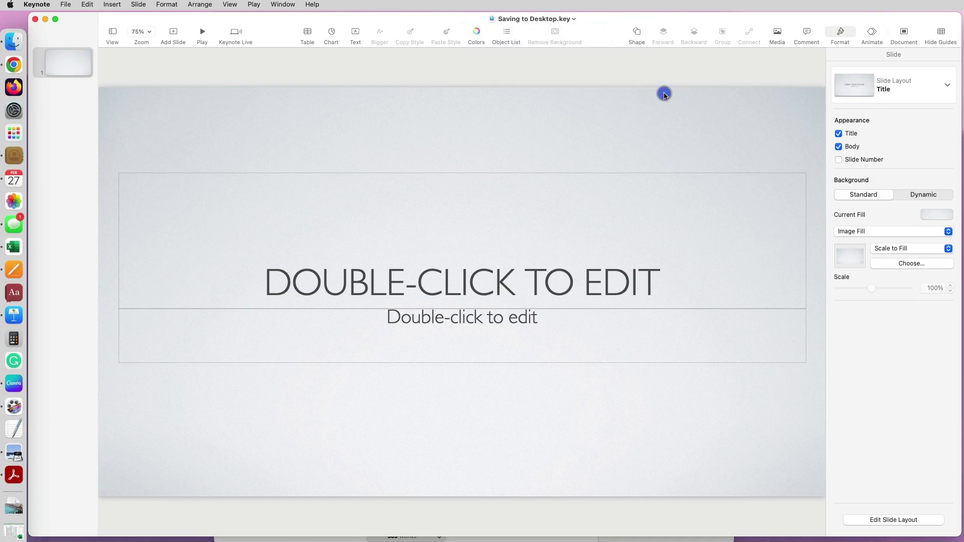
click(37, 20)
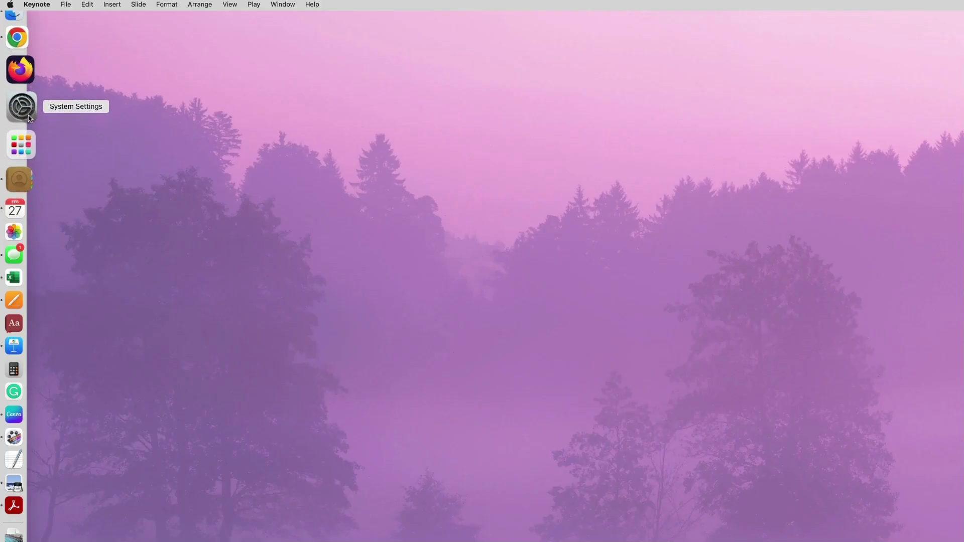
- Tick Pages and Keynote in the iCloud Drive Options apps list so they store documents in iCloud again
click(20, 33)
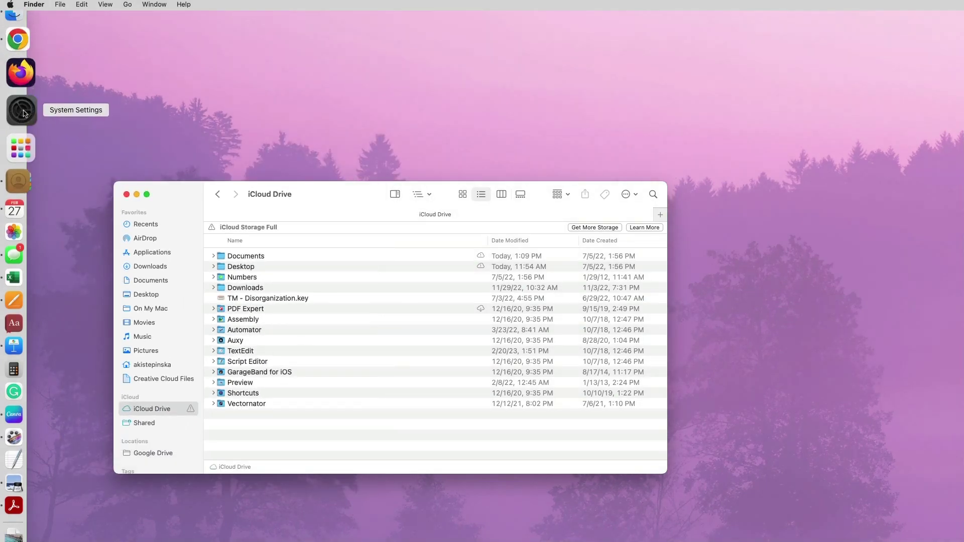
click(23, 112)
click(452, 72)
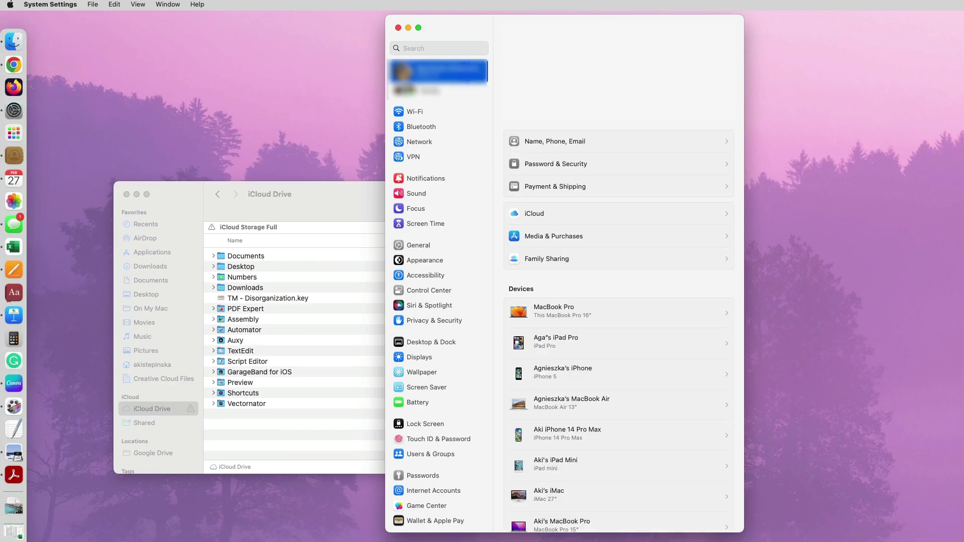
click(571, 213)
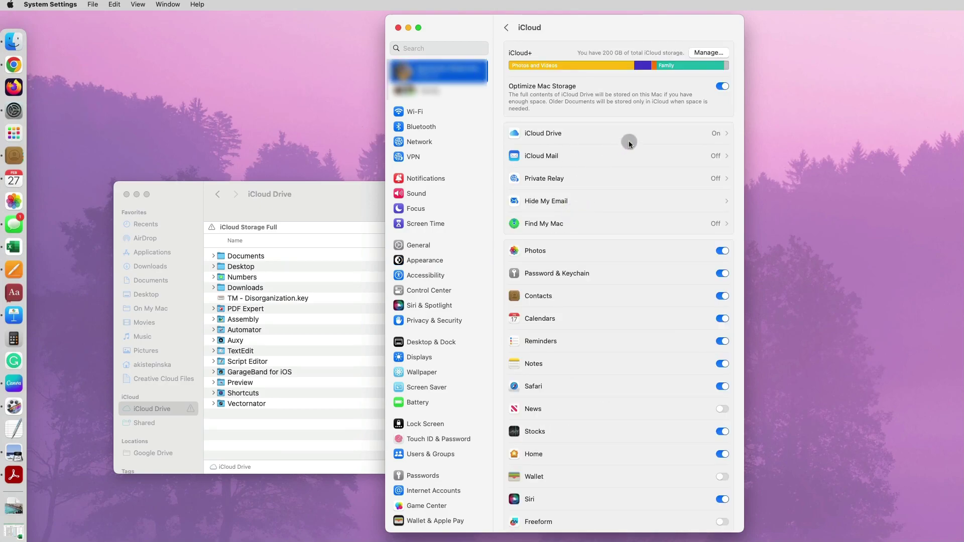
click(673, 134)
click(653, 274)
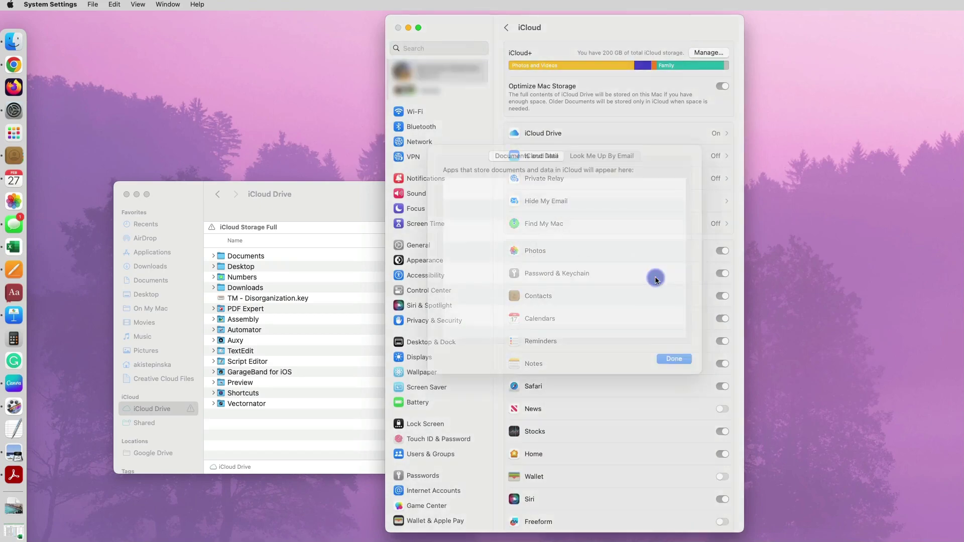
scroll(454, 294, down, 3)
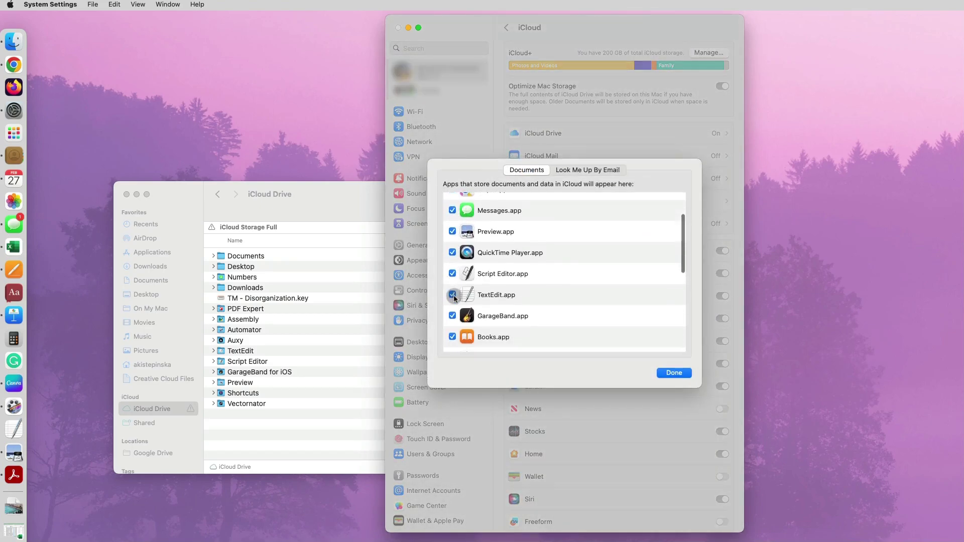
scroll(453, 294, down, 5)
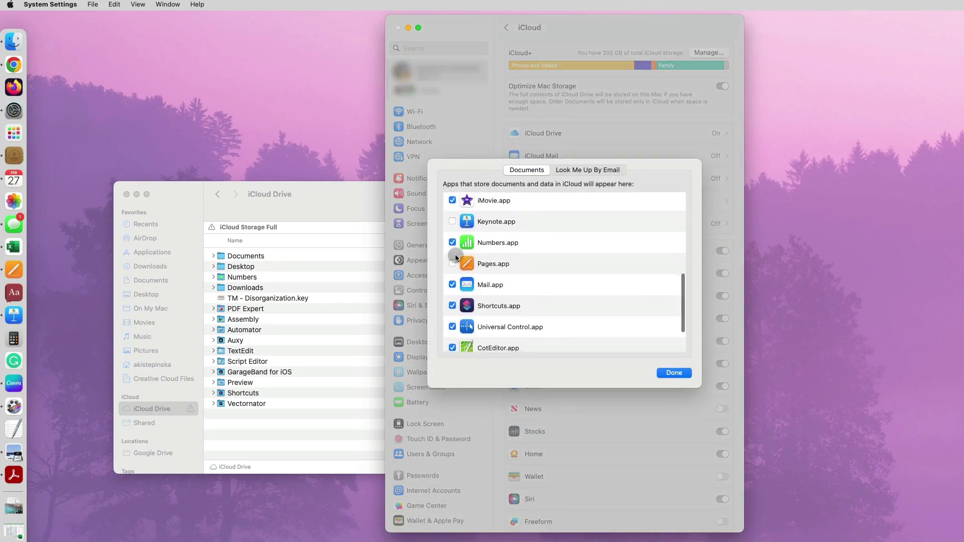
click(453, 264)
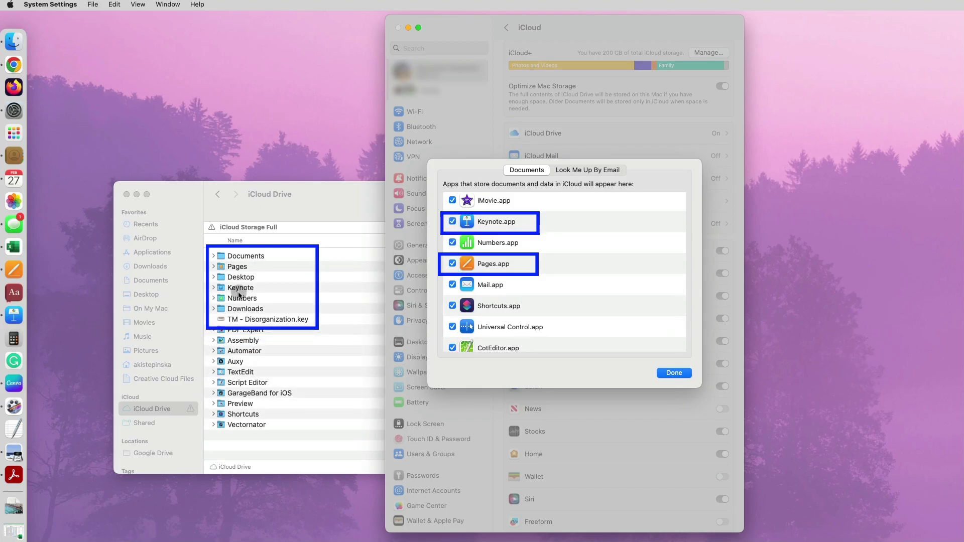
click(671, 372)
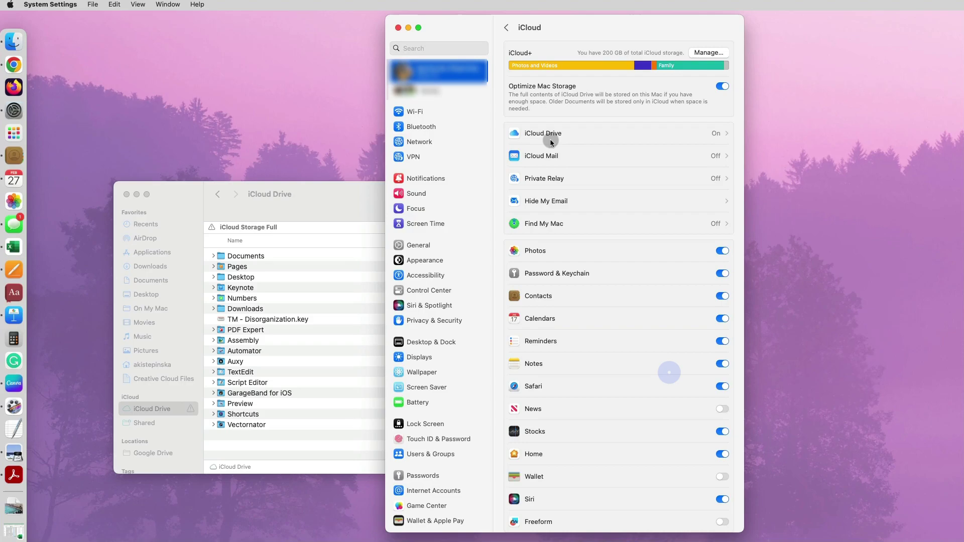